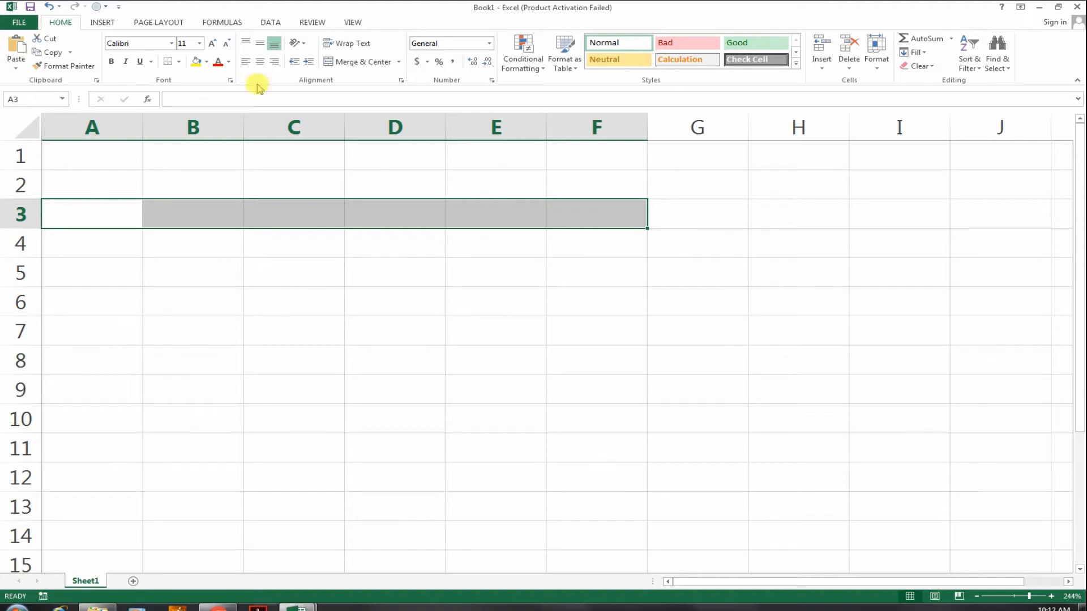
Step: Enable the Developer tab in the ribbon customization options and apply the change
{"action": "key", "text": "ctrl+o"}
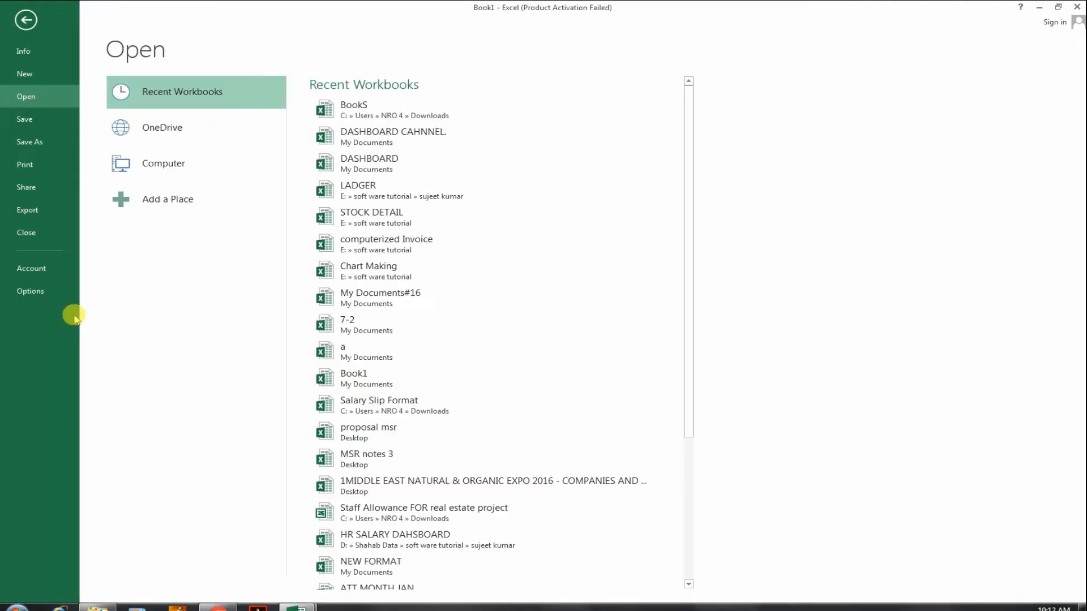
{"action": "left_click", "coordinate": [34, 291]}
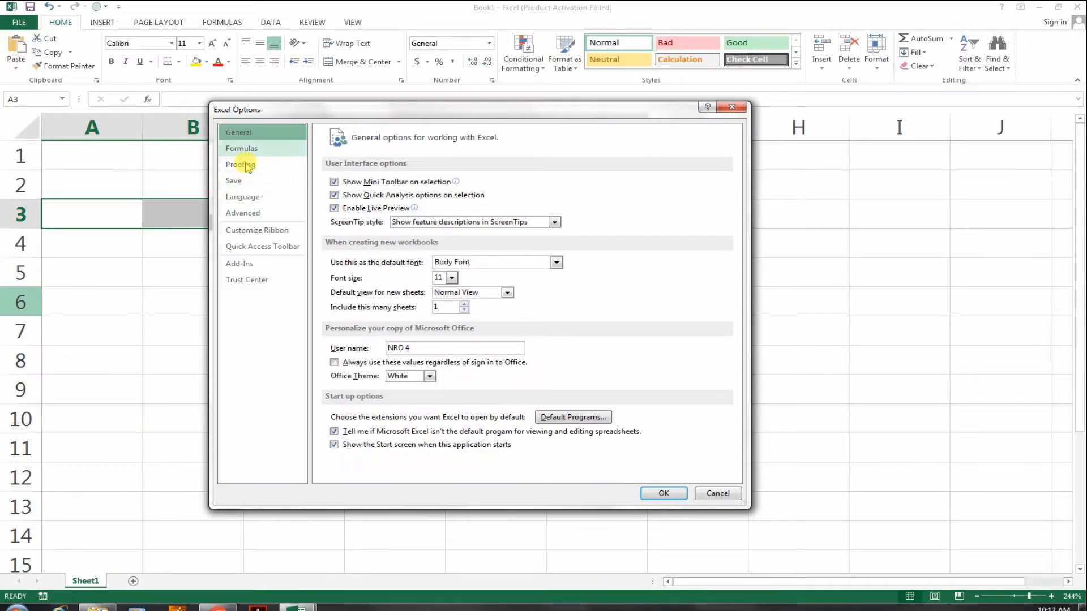
{"action": "left_click", "coordinate": [238, 233]}
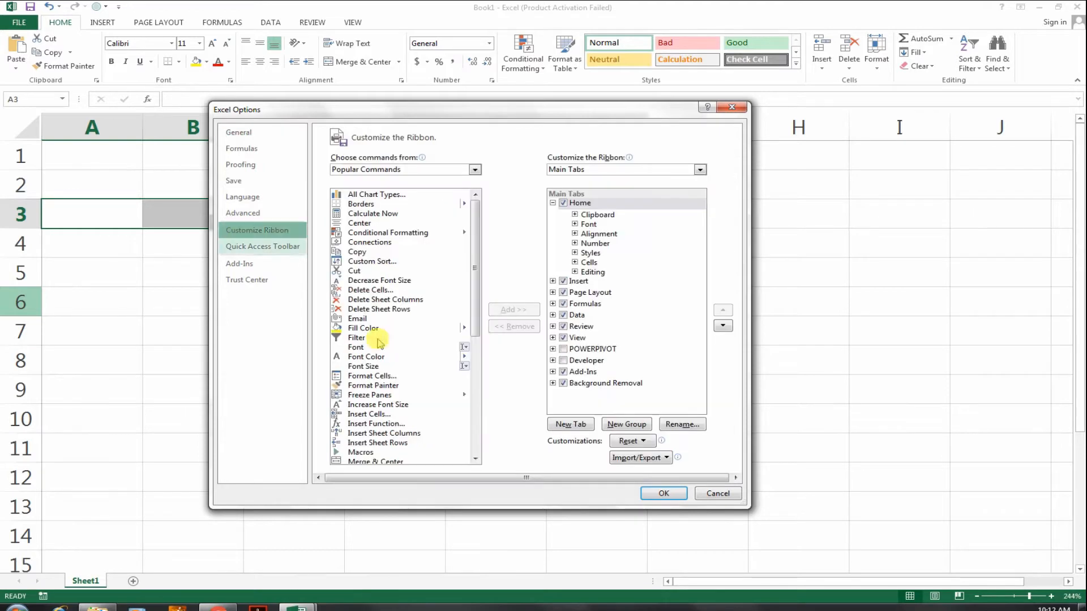
{"action": "left_click", "coordinate": [563, 362]}
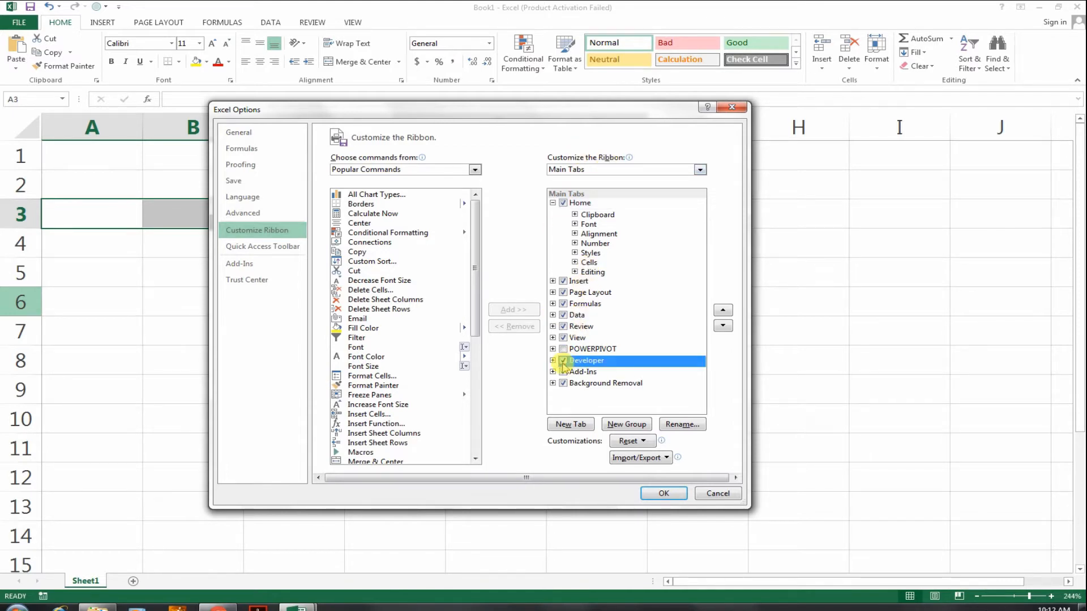
{"action": "left_click", "coordinate": [679, 494]}
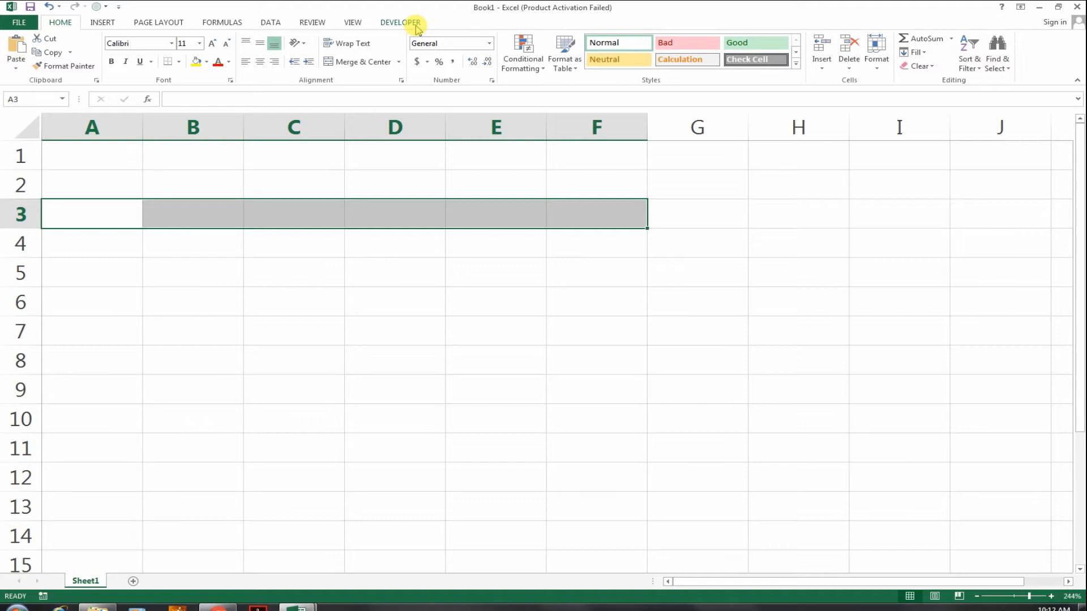
{"action": "left_click", "coordinate": [231, 186]}
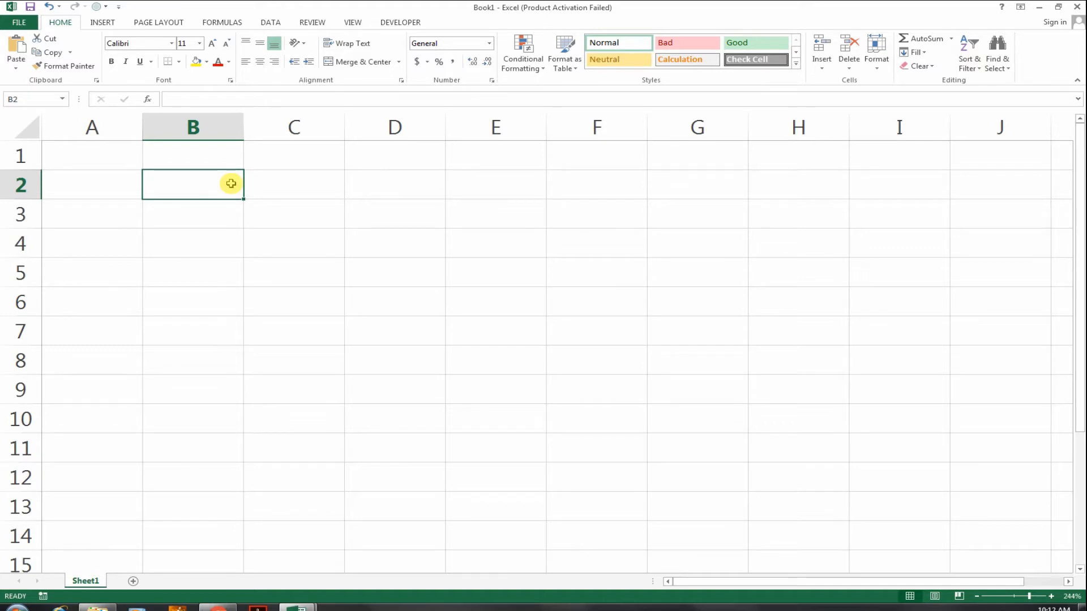
{"action": "left_click_drag", "start_coordinate": [104, 180], "coordinate": [448, 185]}
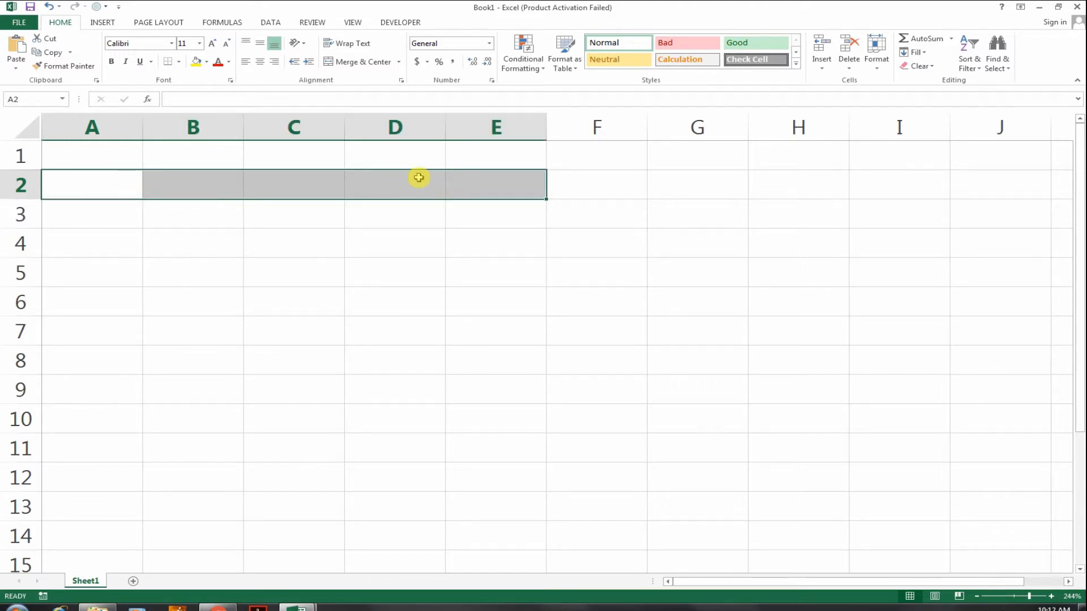
{"action": "left_click_drag", "start_coordinate": [444, 184], "coordinate": [133, 186]}
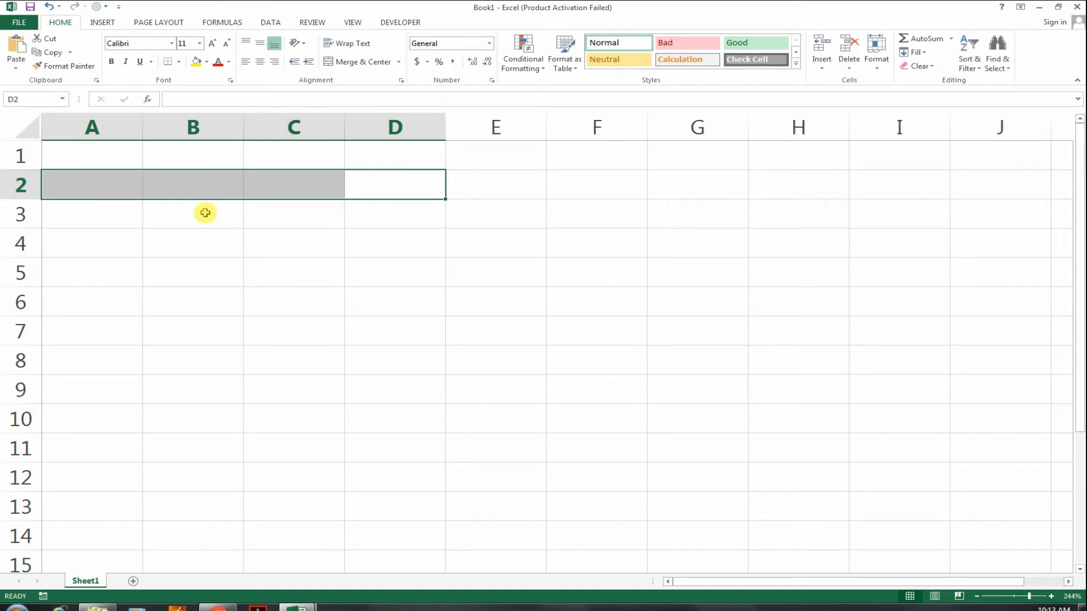
{"action": "left_click", "coordinate": [93, 182]}
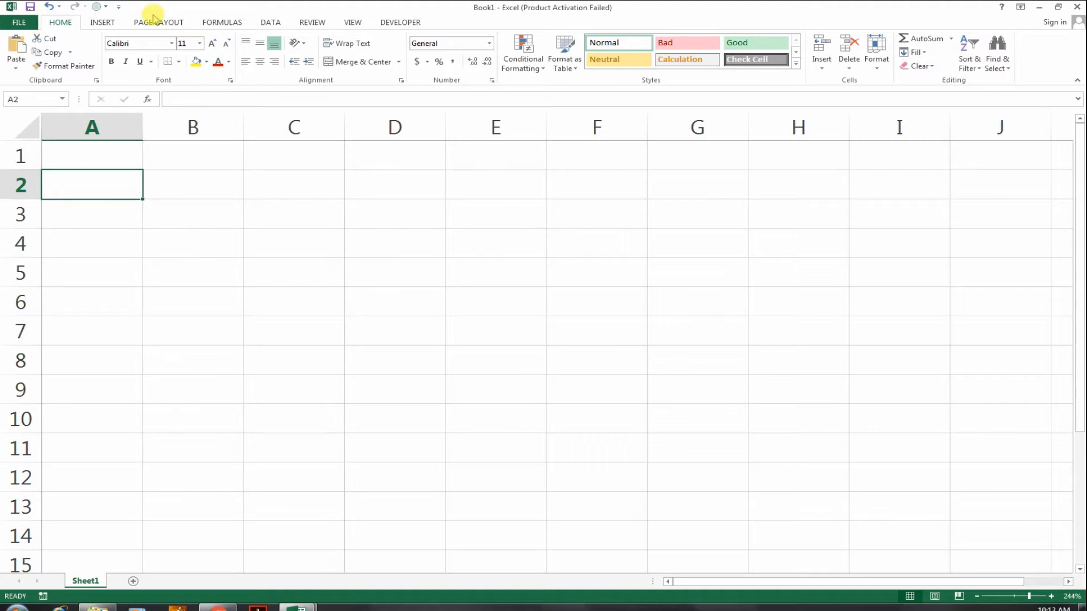
{"action": "left_click", "coordinate": [58, 28]}
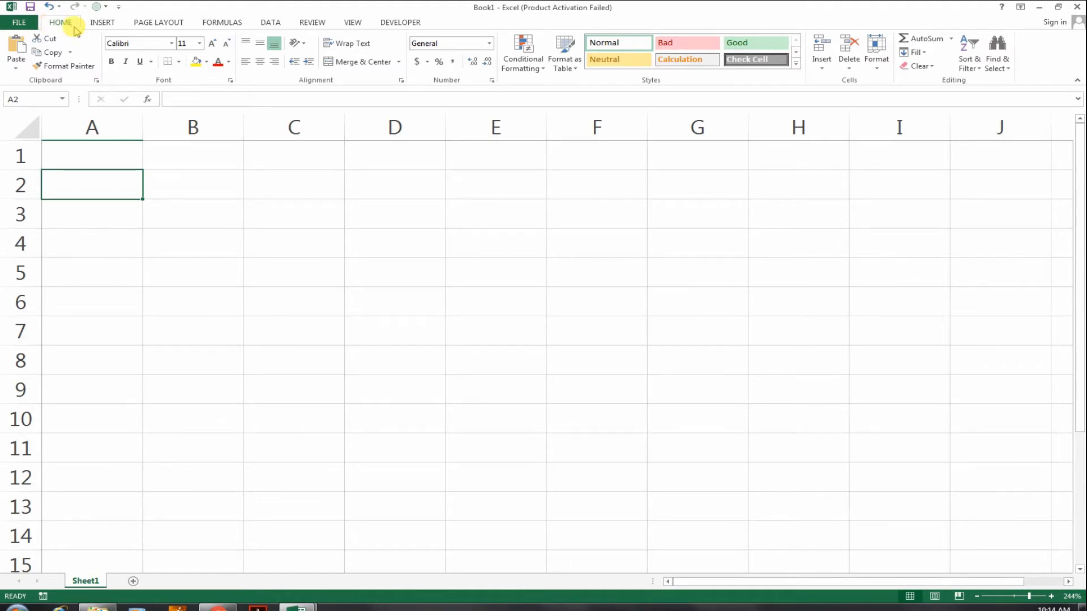
Step: Insert a horizontal scroll bar form control over cells A2:D2 and adjust its position and width to fit the cells
{"action": "left_click", "coordinate": [417, 25]}
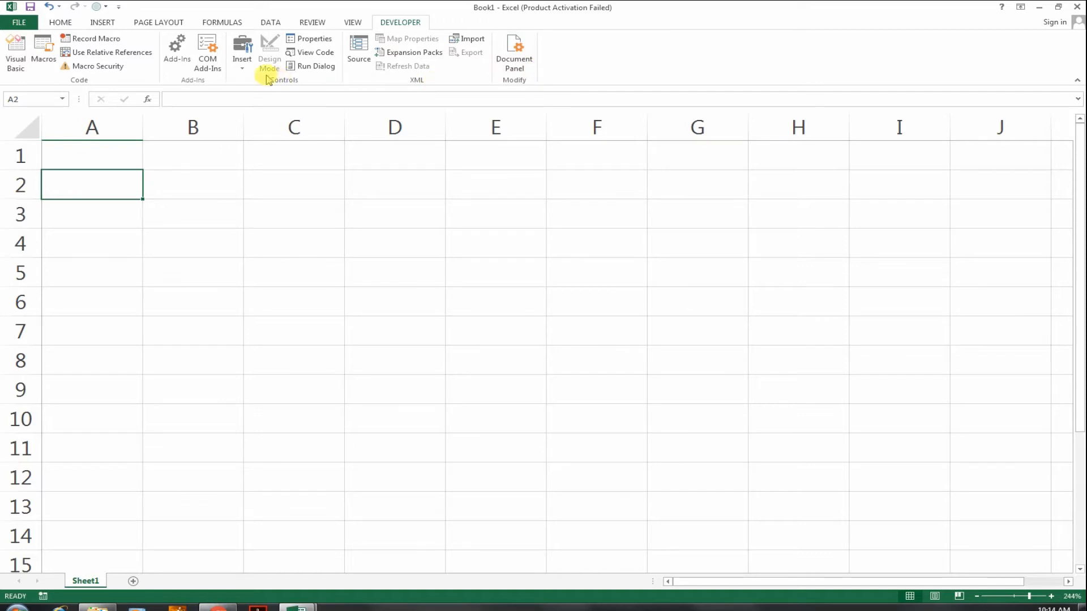
{"action": "left_click", "coordinate": [242, 67]}
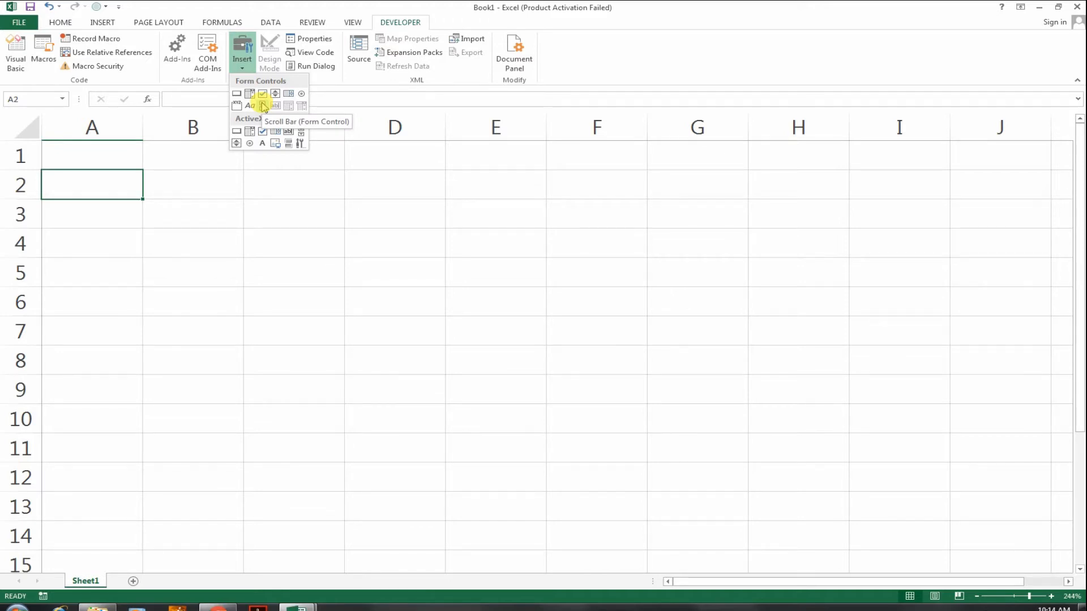
{"action": "left_click", "coordinate": [263, 106]}
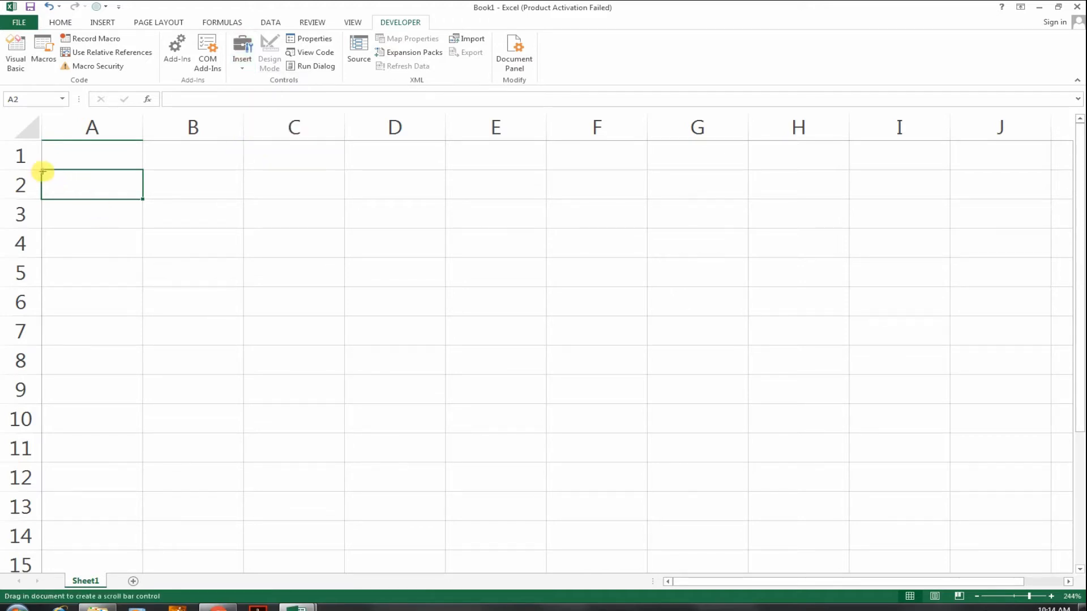
{"action": "left_click_drag", "start_coordinate": [43, 171], "coordinate": [444, 199]}
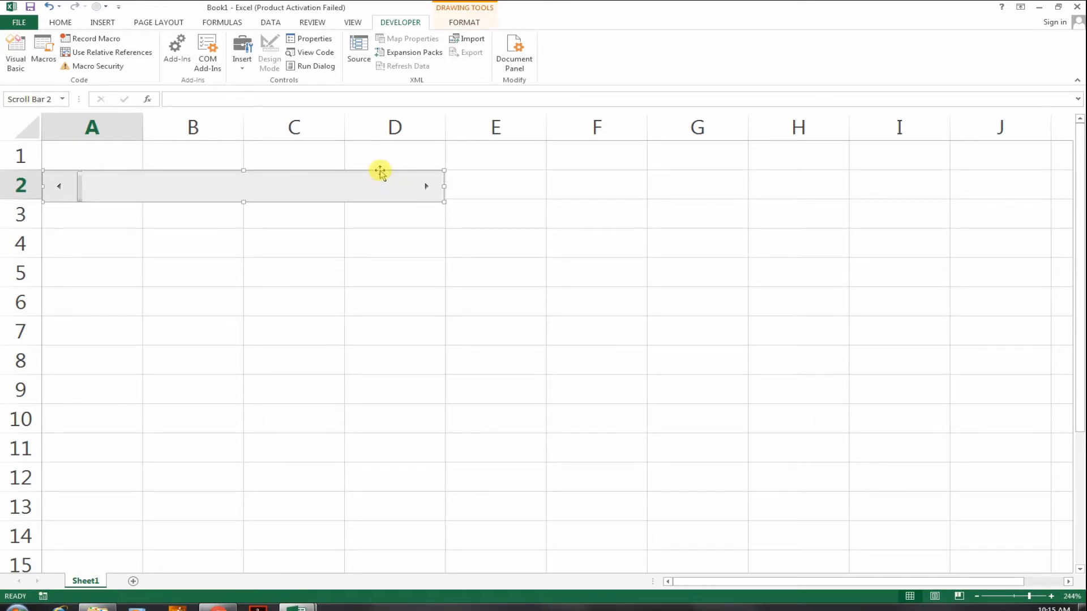
{"action": "mouse_move", "coordinate": [380, 168]}
{"action": "left_mouse_down"}
{"action": "mouse_move", "coordinate": [388, 155]}
{"action": "mouse_move", "coordinate": [375, 168]}
{"action": "left_mouse_up"}
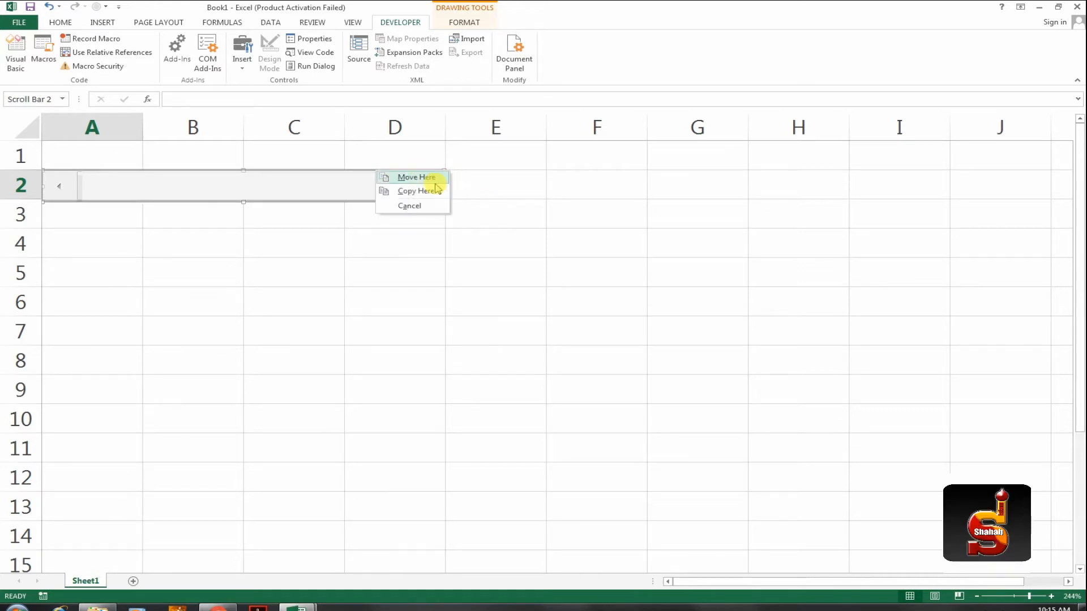
{"action": "left_click", "coordinate": [434, 177]}
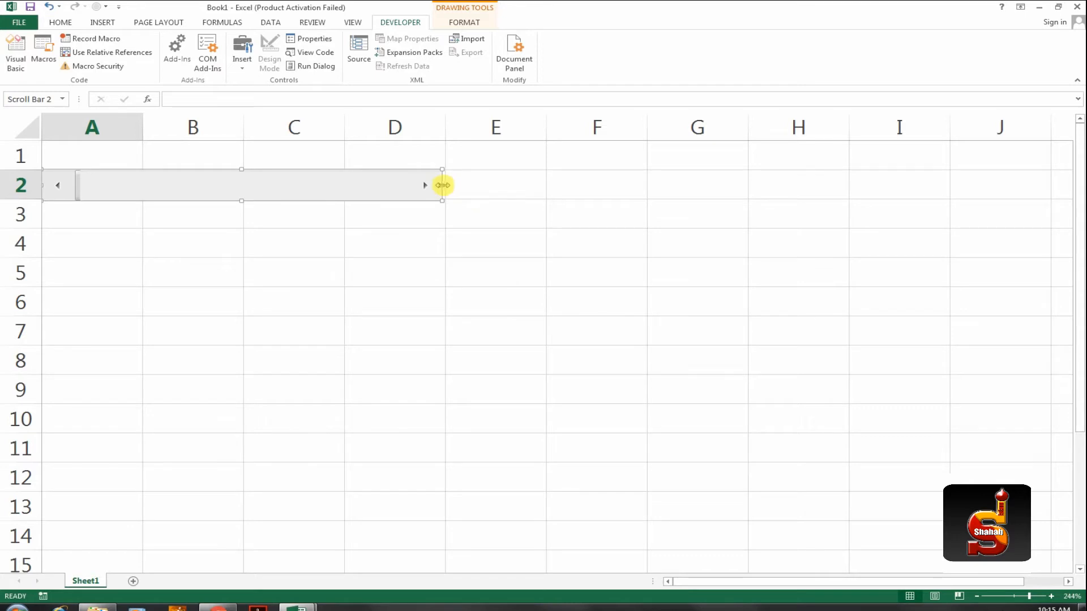
{"action": "left_click_drag", "start_coordinate": [442, 185], "coordinate": [445, 185]}
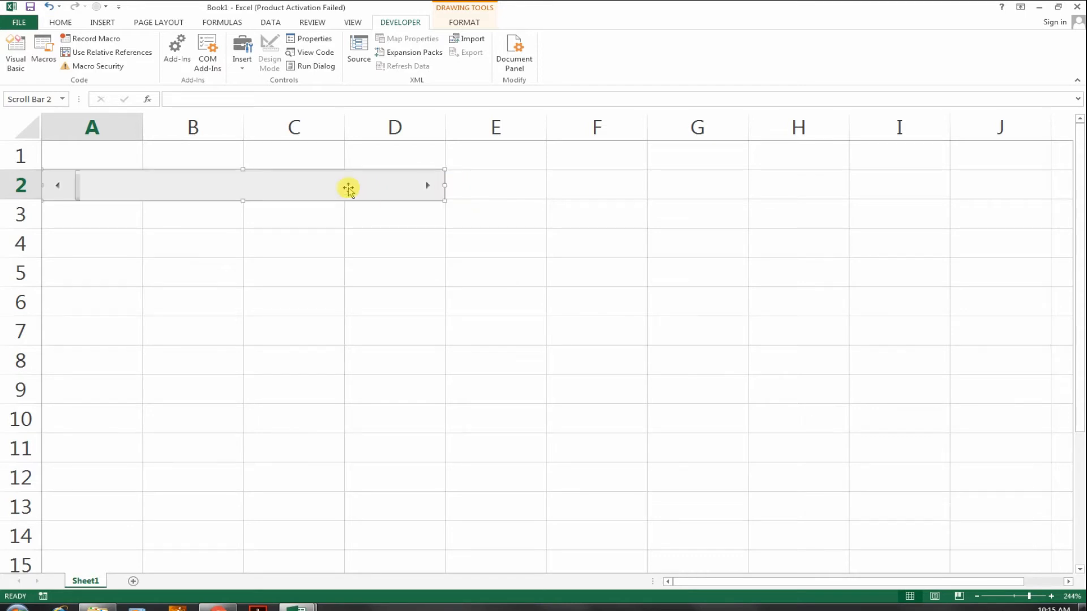
Step: Format the scroll bar control with a minimum value of 1 and link it to cell E2
{"action": "right_click", "coordinate": [347, 187]}
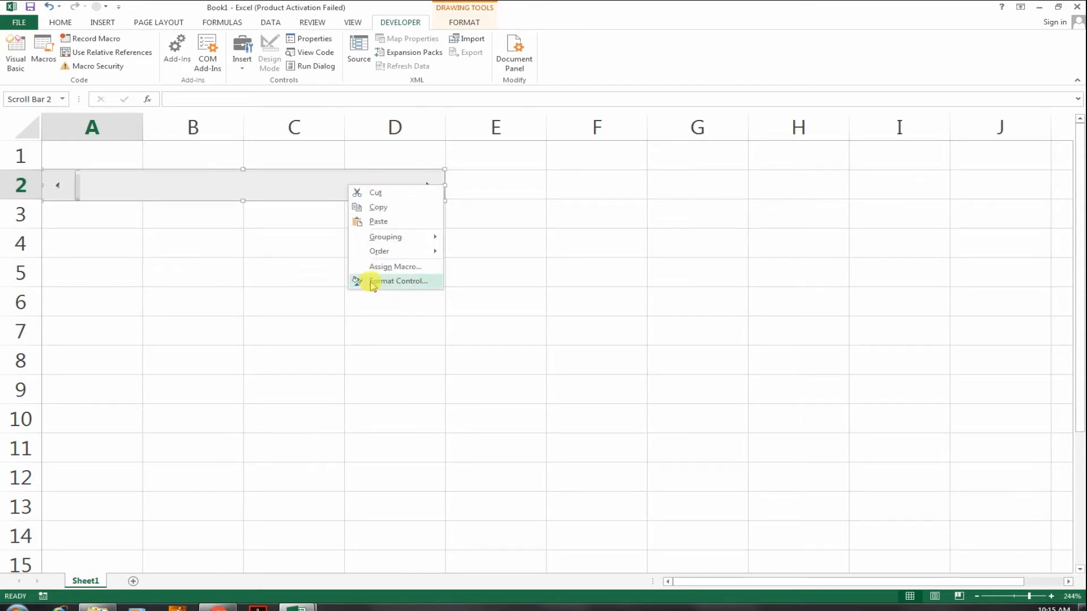
{"action": "left_click", "coordinate": [397, 282]}
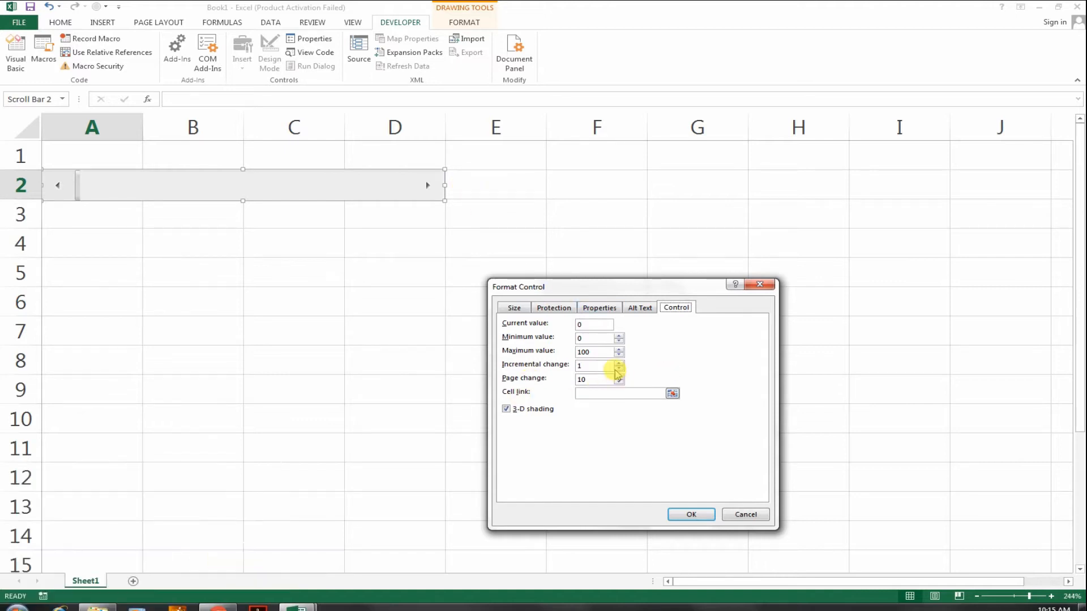
{"action": "double_click", "coordinate": [589, 338]}
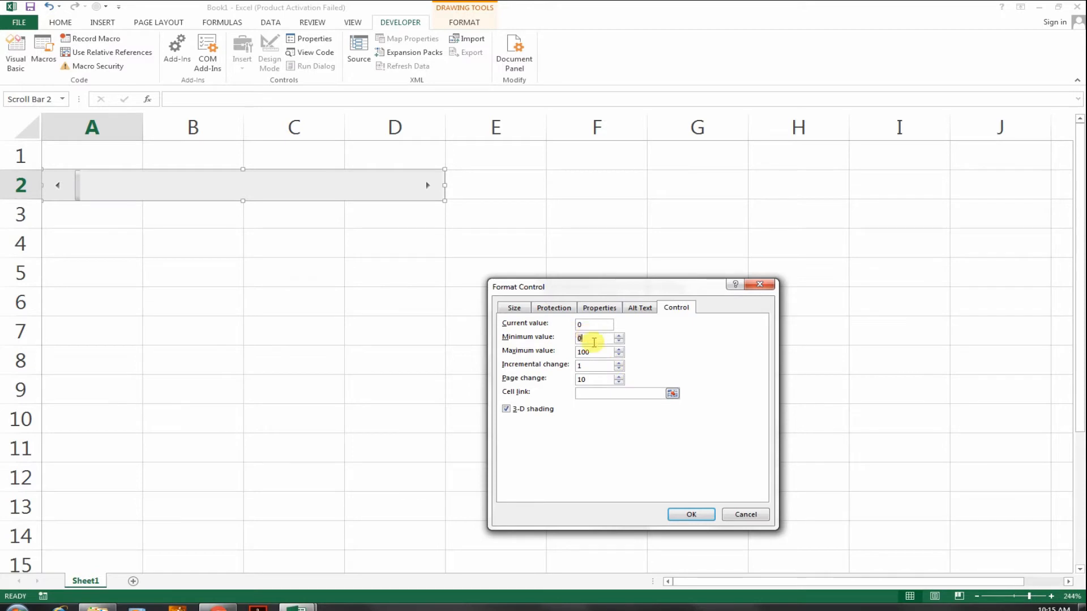
{"action": "type", "text": "1"}
{"action": "left_click", "coordinate": [589, 394]}
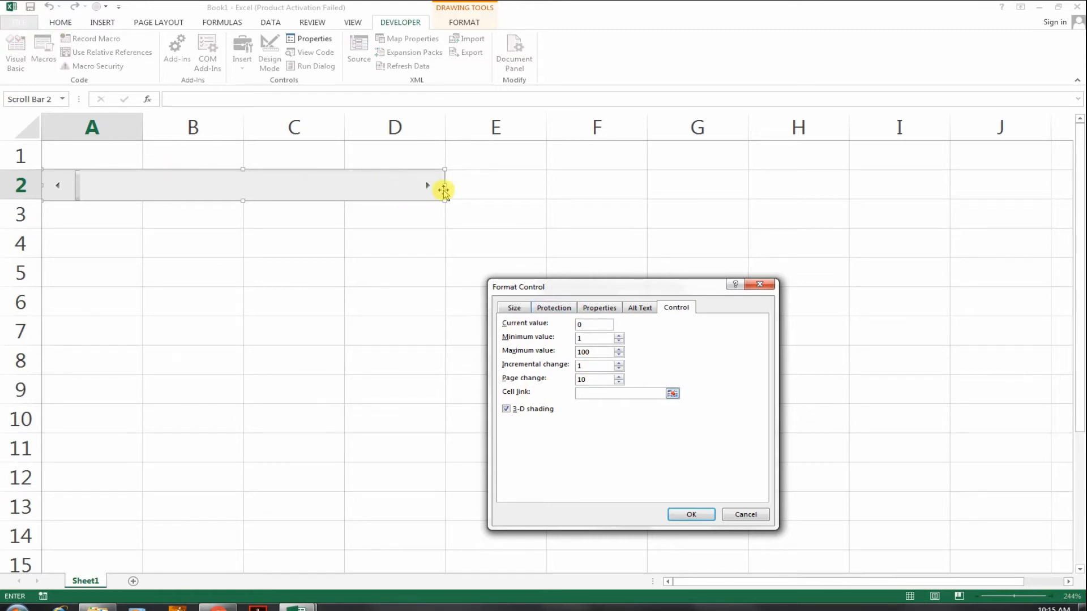
{"action": "left_click", "coordinate": [490, 189]}
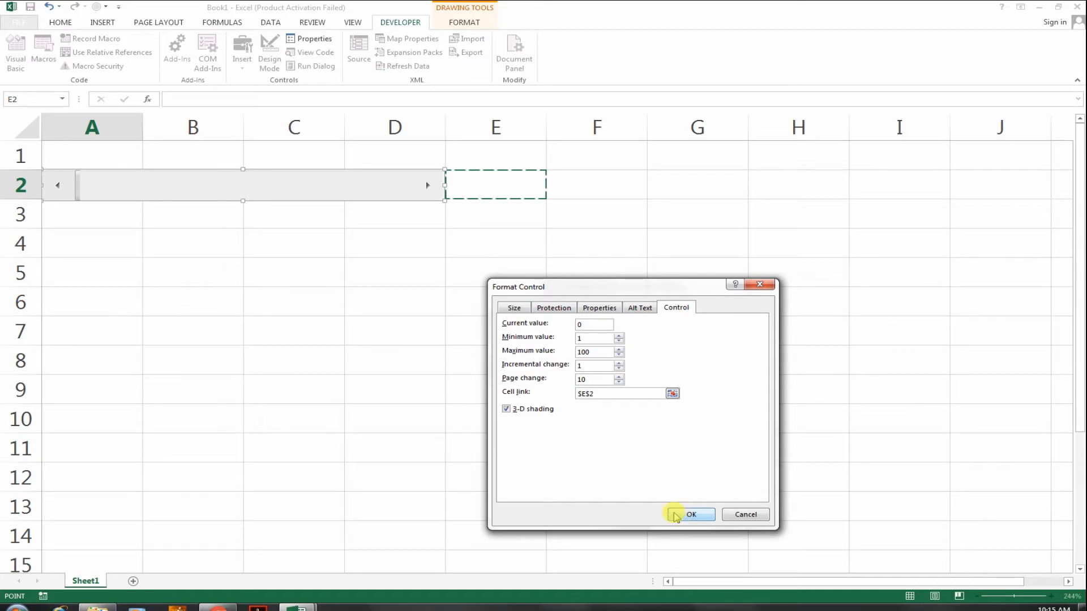
{"action": "left_click", "coordinate": [678, 513]}
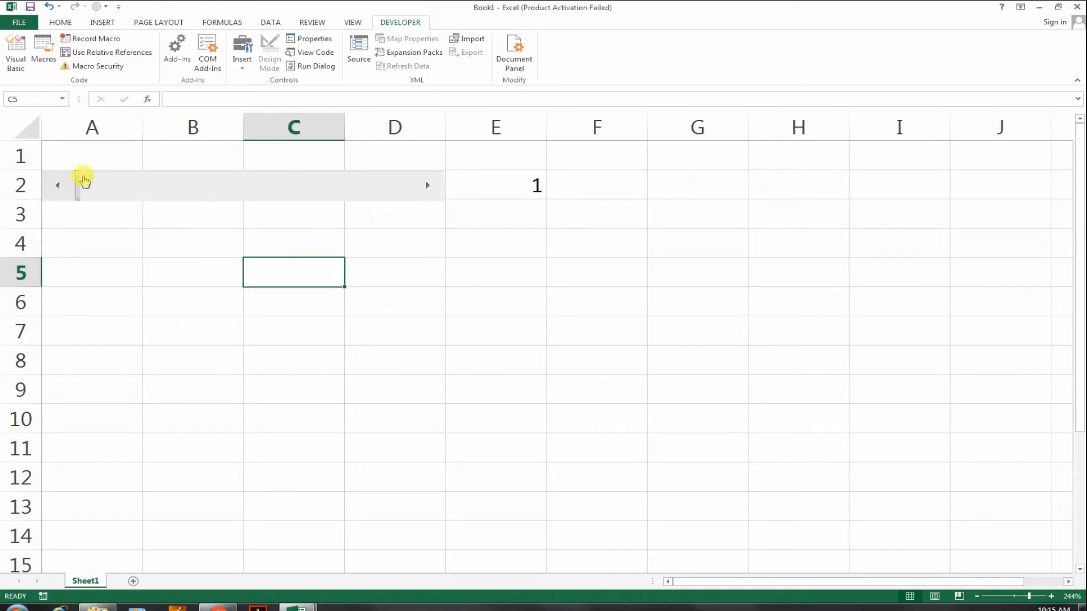
Step: Test the scroll bar by sliding it up to 50 and 99 and back to 1, checking linked cell E2
{"action": "left_click_drag", "start_coordinate": [85, 181], "coordinate": [247, 193]}
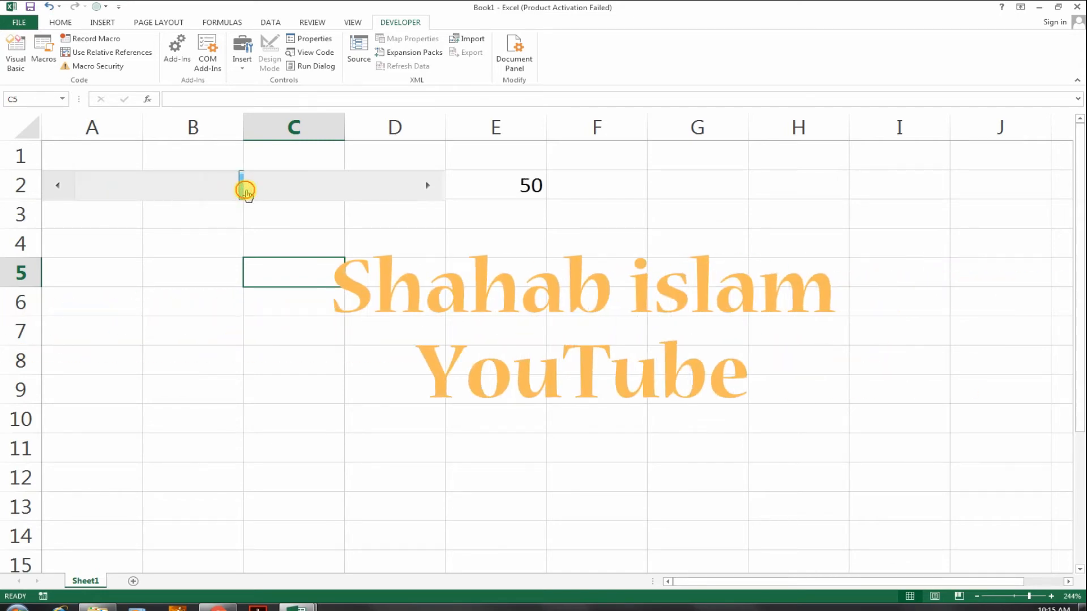
{"action": "left_click_drag", "start_coordinate": [247, 193], "coordinate": [407, 187]}
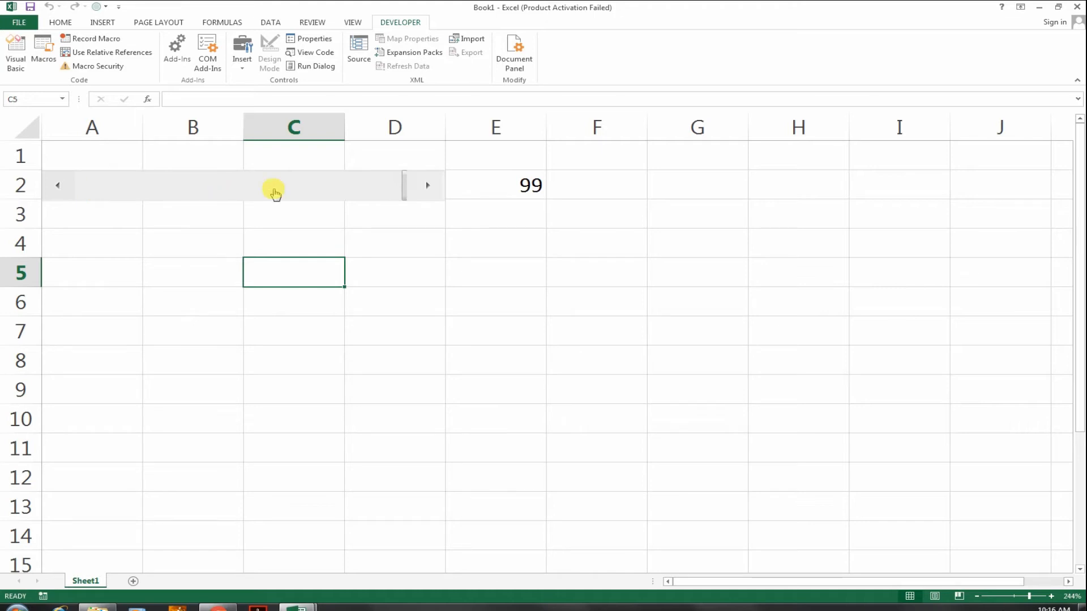
{"action": "left_click_drag", "start_coordinate": [406, 181], "coordinate": [76, 187]}
{"action": "left_click", "coordinate": [498, 180]}
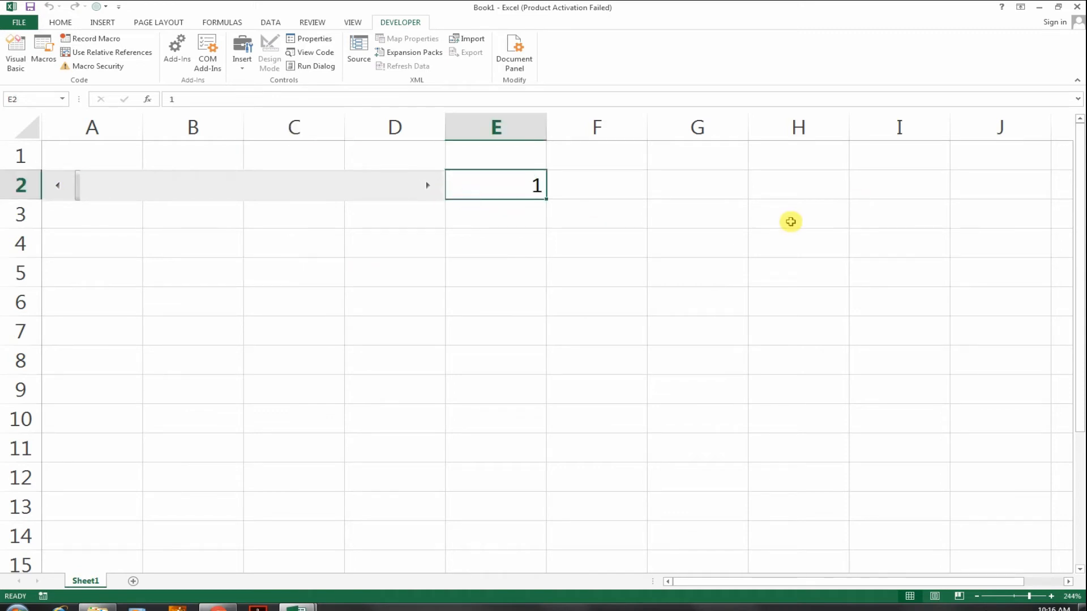
Step: Merge and center cells H2:I2 and enter the heading TOTAL
{"action": "left_click", "coordinate": [788, 216]}
{"action": "left_click", "coordinate": [767, 253]}
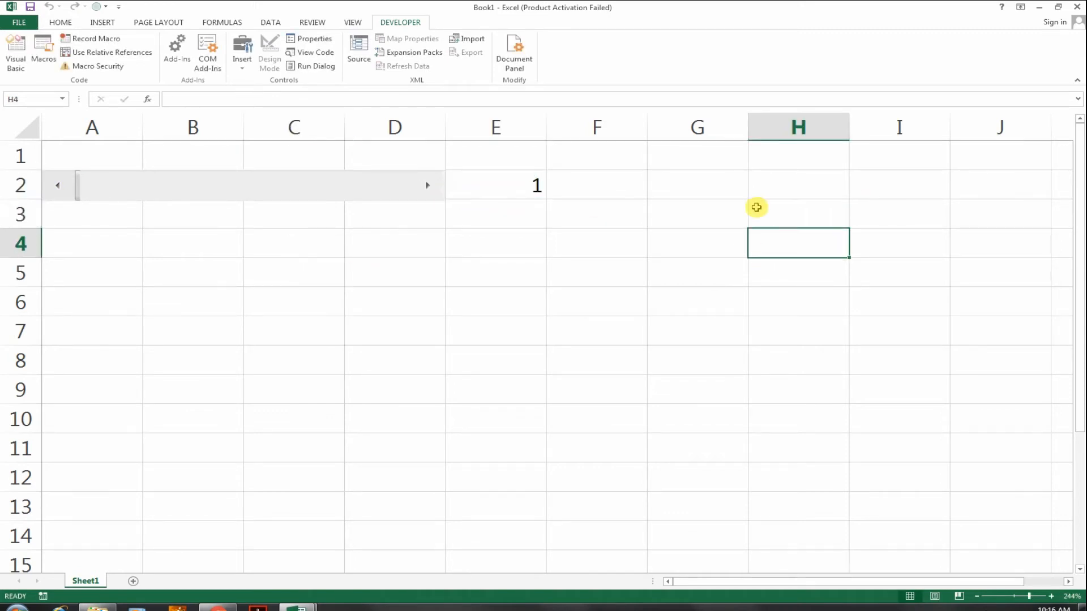
{"action": "left_click_drag", "start_coordinate": [755, 206], "coordinate": [862, 238]}
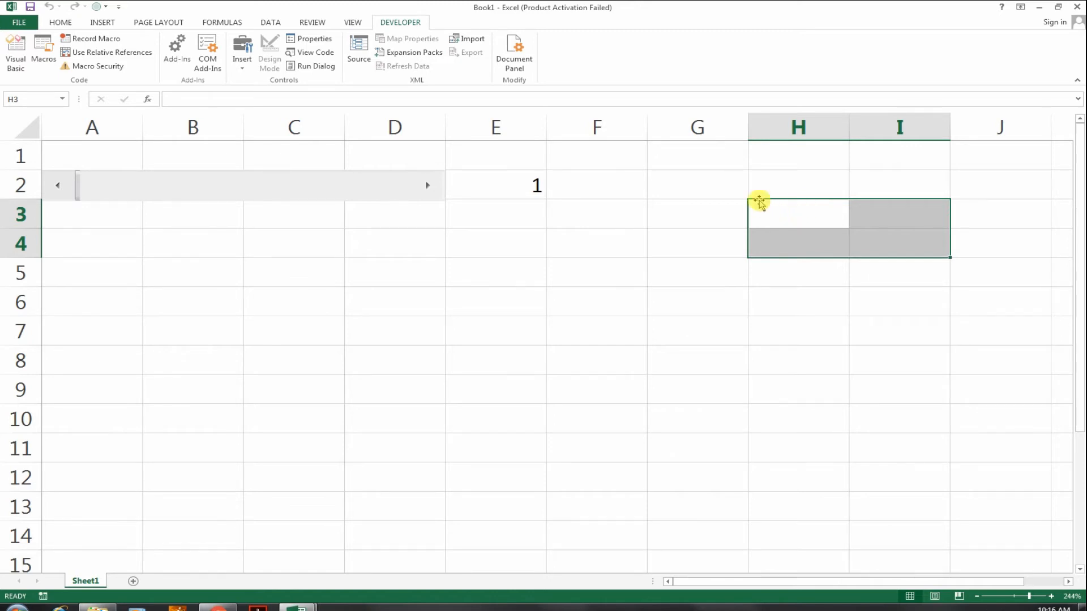
{"action": "left_click_drag", "start_coordinate": [792, 183], "coordinate": [892, 191]}
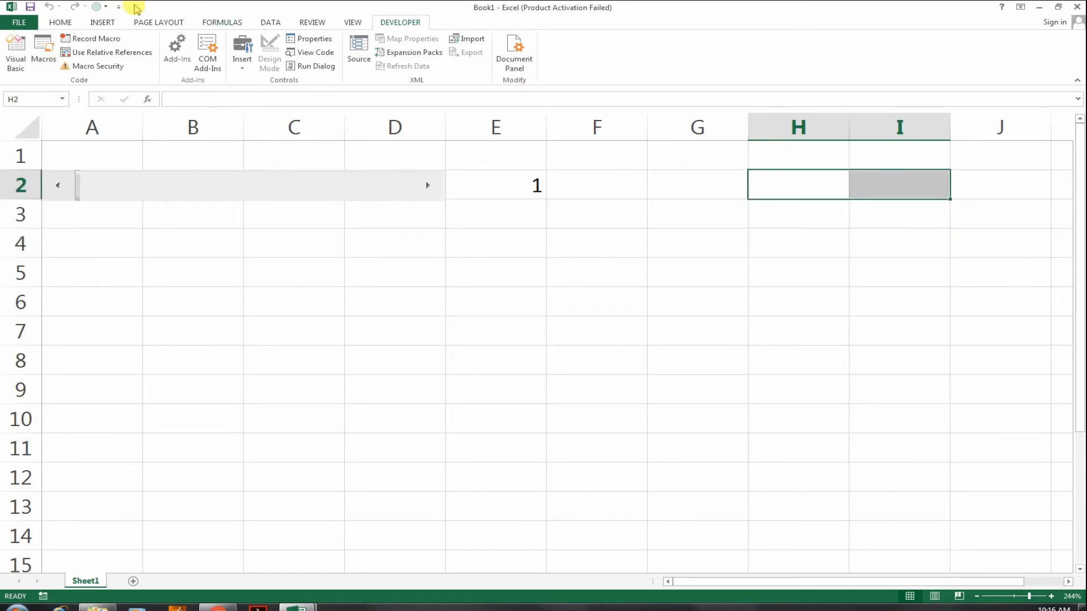
{"action": "left_click", "coordinate": [60, 22]}
{"action": "left_click", "coordinate": [358, 61]}
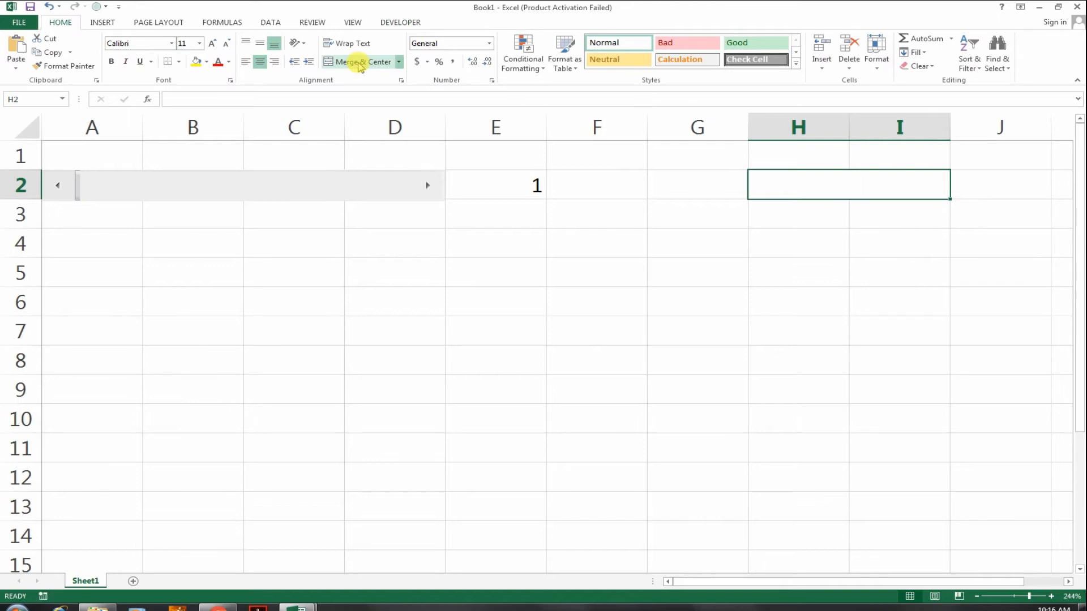
{"action": "type", "text": "toal"}
{"action": "key", "text": "BackSpace"}
{"action": "key", "text": "BackSpace"}
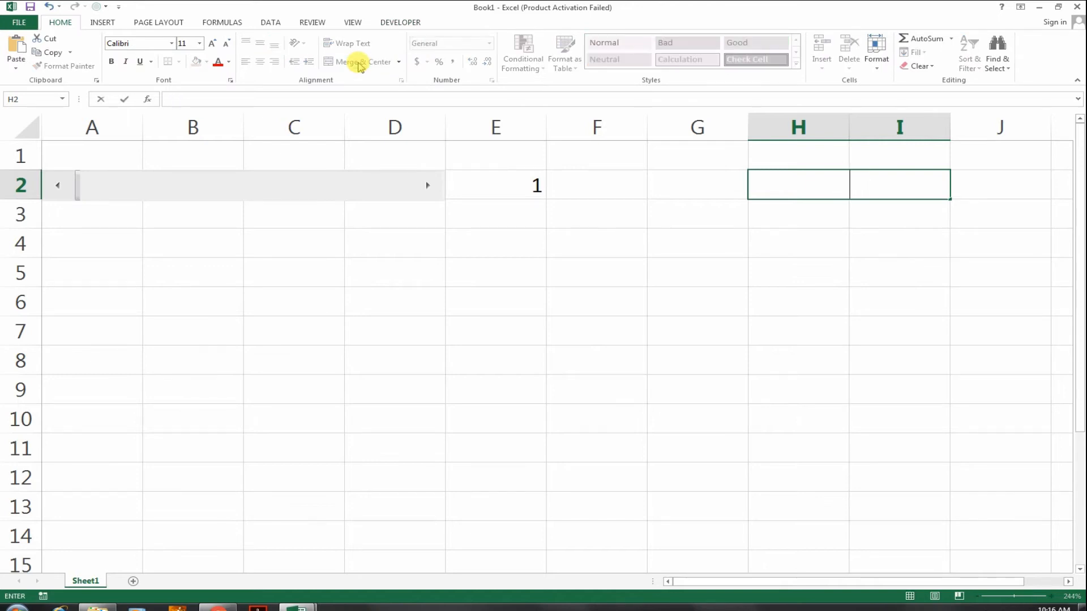
{"action": "type", "text": "a"}
{"action": "type", "text": "AL"}
{"action": "key", "text": "Return"}
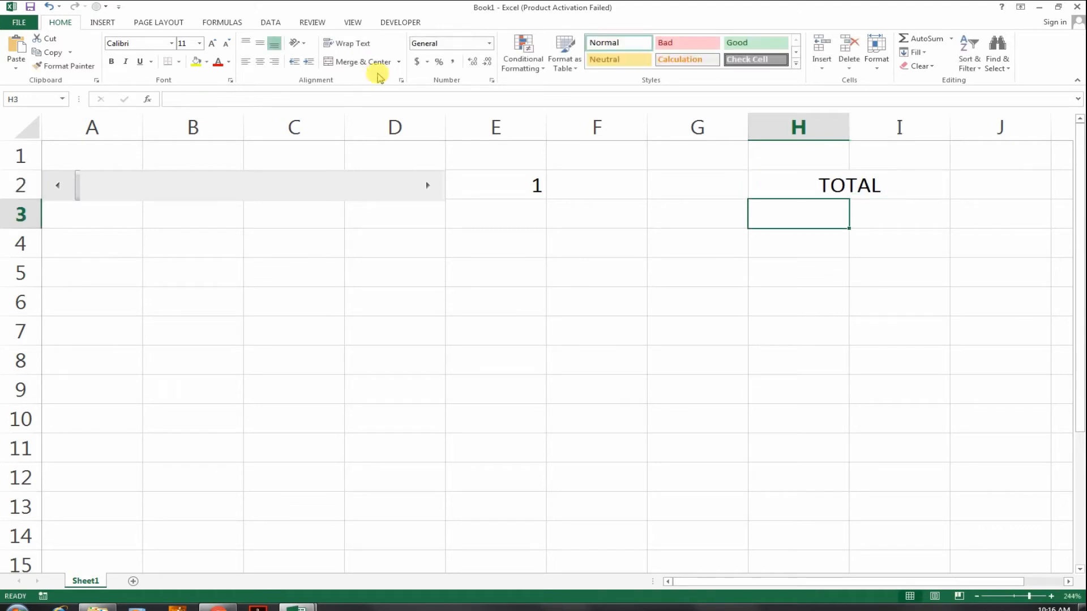
Step: Merge and center cells A1:D1 above the scroll bar and enter the heading QUARTER 1
{"action": "left_click", "coordinate": [518, 184]}
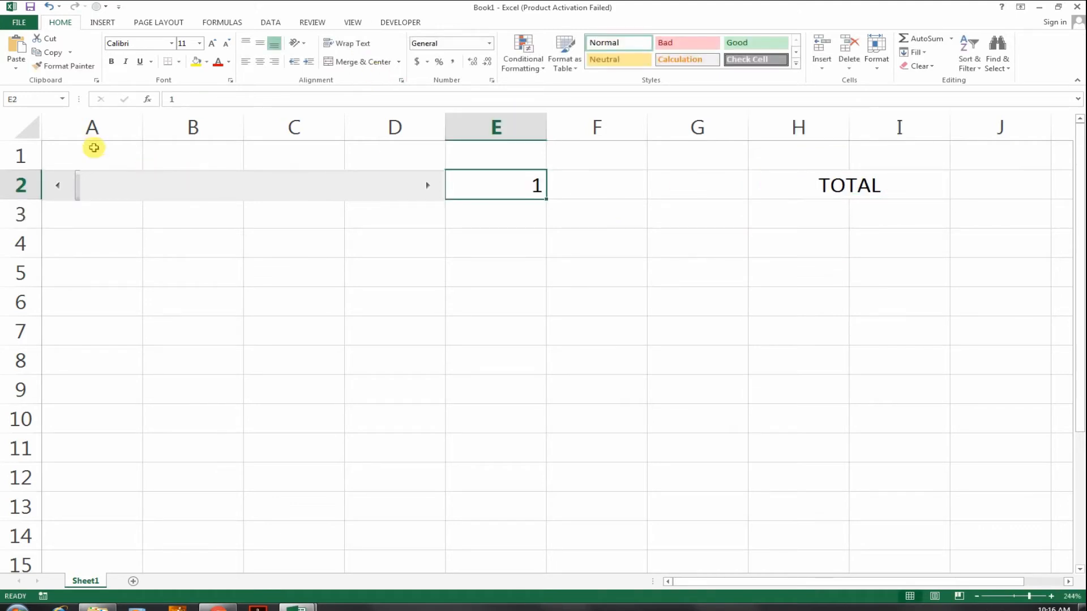
{"action": "left_click_drag", "start_coordinate": [92, 145], "coordinate": [368, 147]}
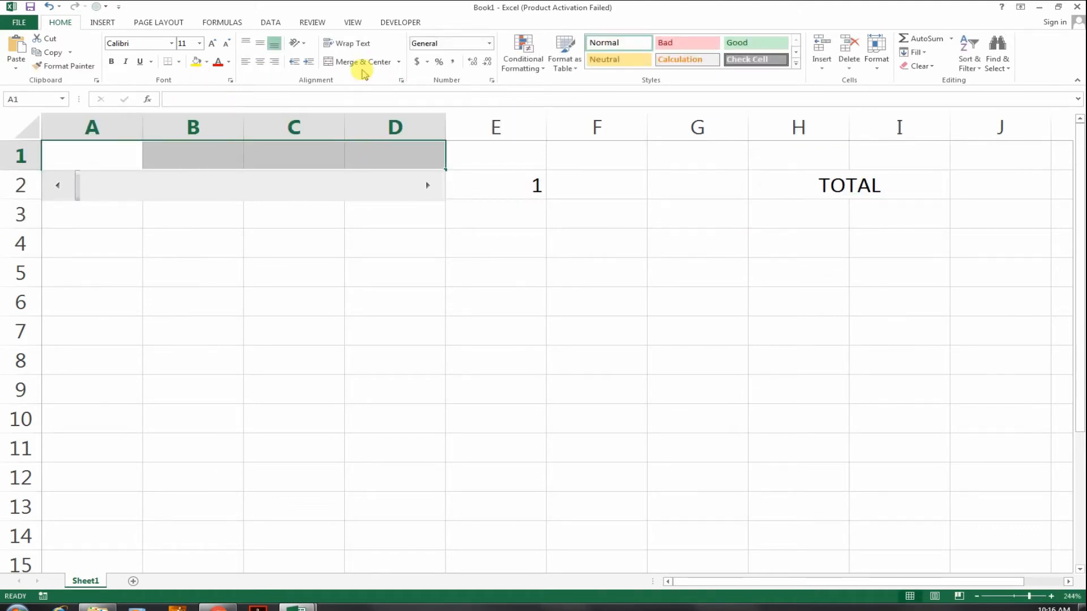
{"action": "left_click", "coordinate": [361, 62]}
{"action": "type", "text": "Q"}
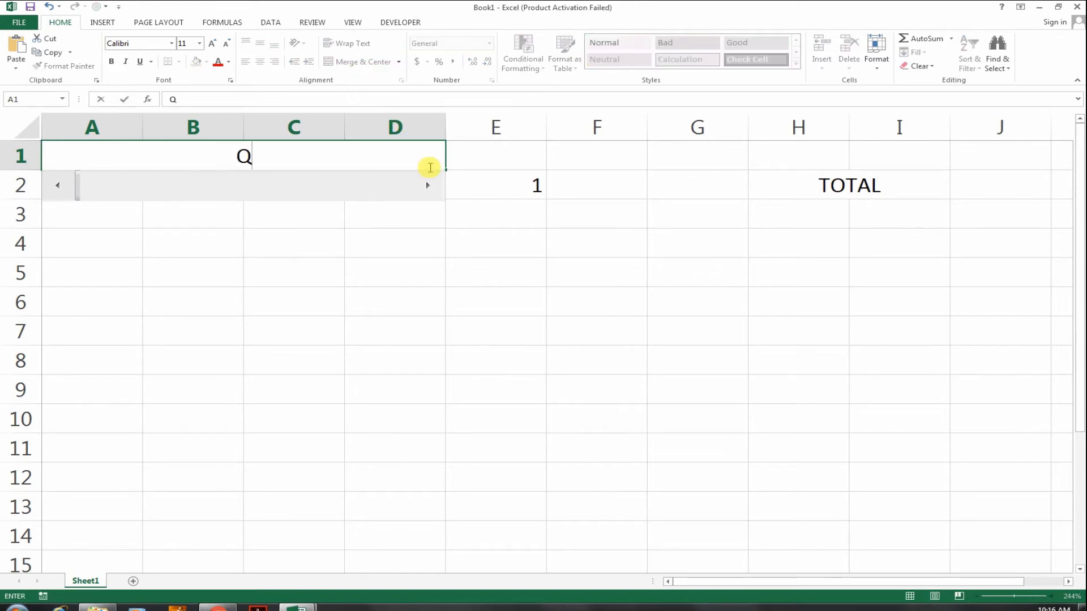
{"action": "type", "text": "UARTER"}
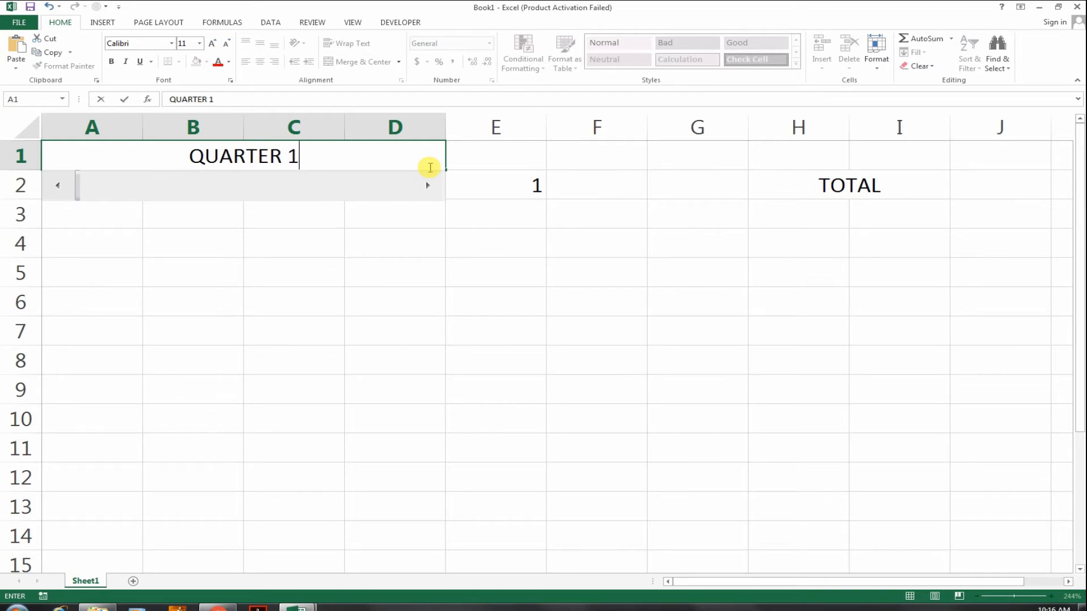
{"action": "type", "text": " 1"}
{"action": "left_click", "coordinate": [430, 168]}
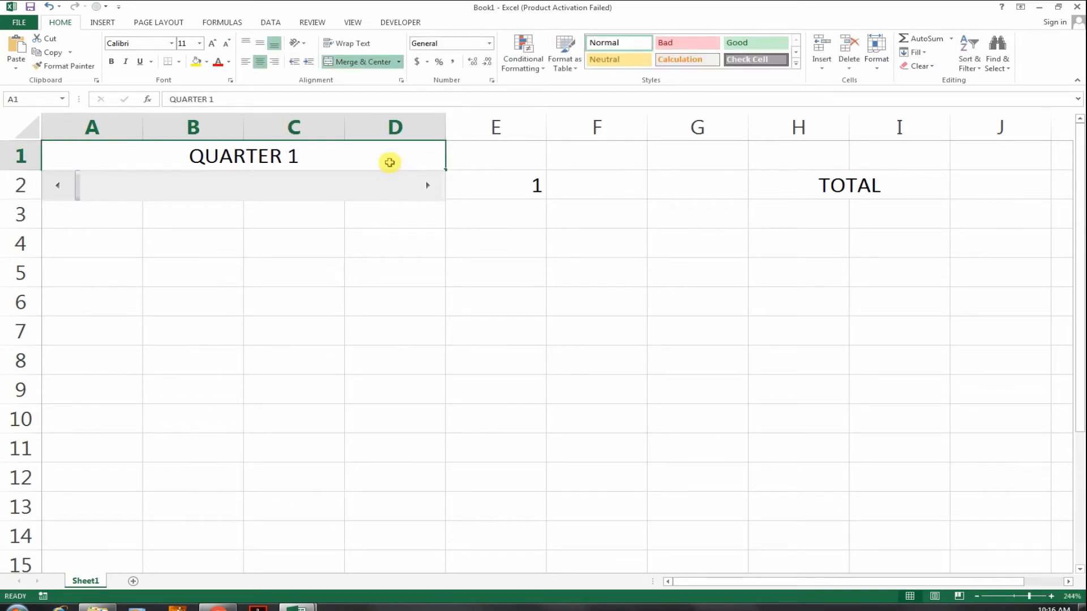
Step: Copy the merged QUARTER 1 heading and paste it at cells A4, A7 and A10
{"action": "key", "text": "ctrl+c"}
{"action": "left_click", "coordinate": [68, 246]}
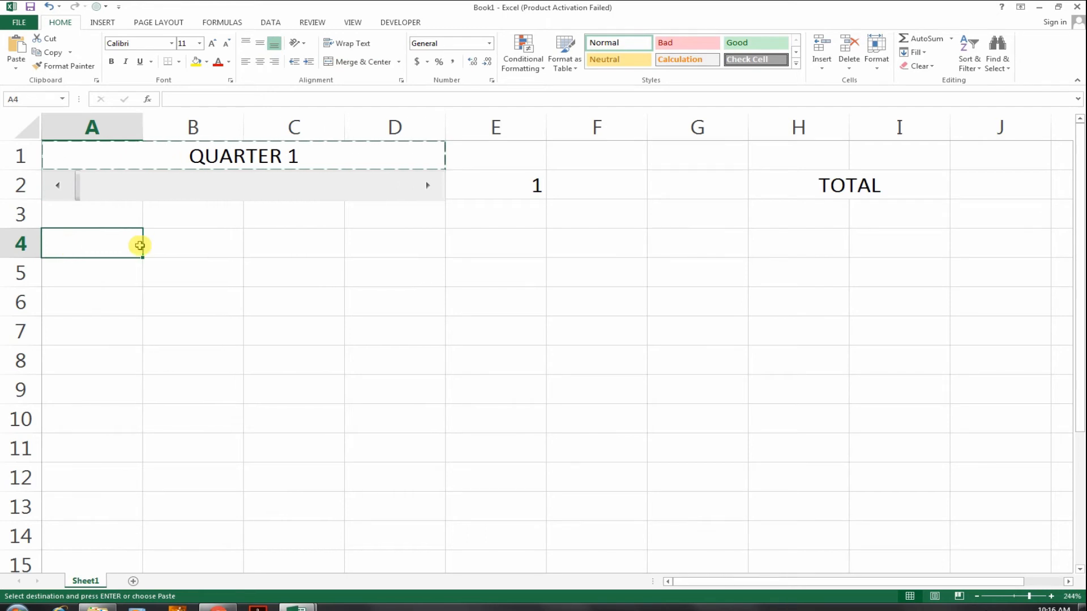
{"action": "key", "text": "ctrl+v"}
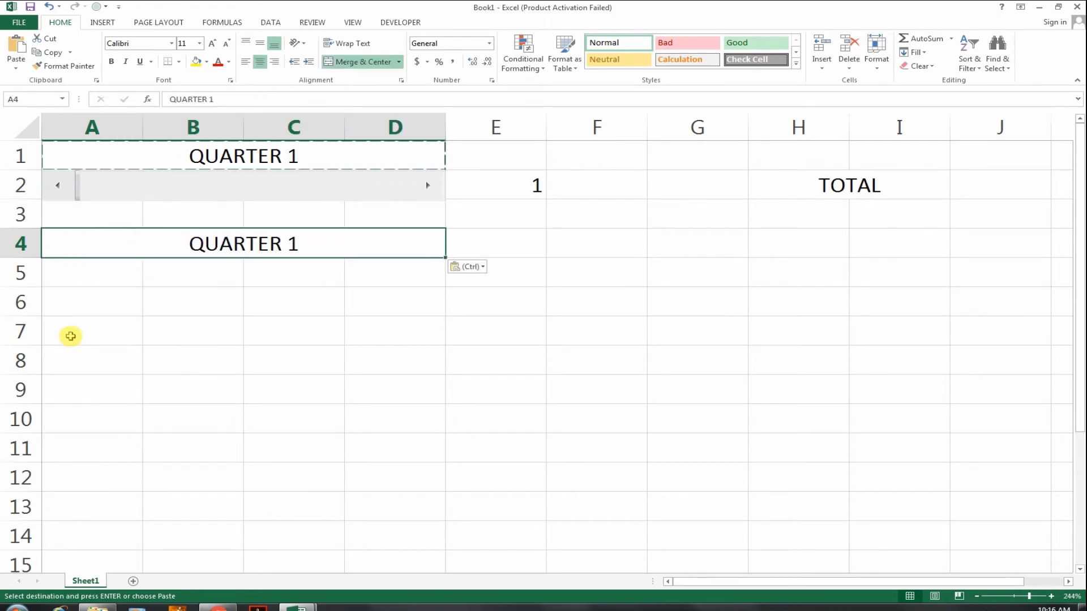
{"action": "left_click", "coordinate": [70, 336]}
{"action": "key", "text": "ctrl+v"}
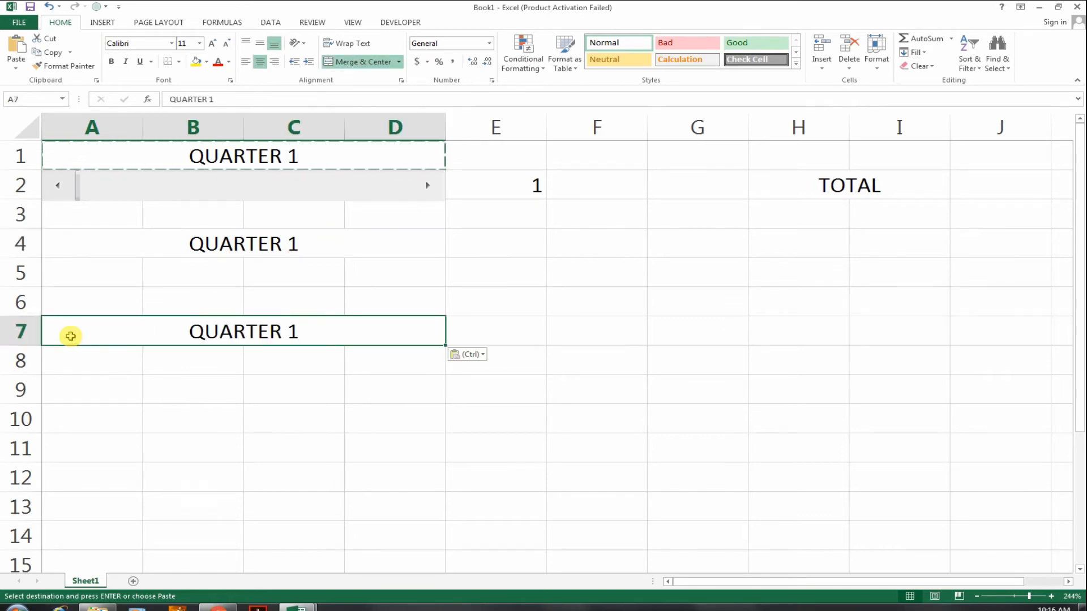
{"action": "left_click", "coordinate": [80, 422]}
{"action": "key", "text": "ctrl+v"}
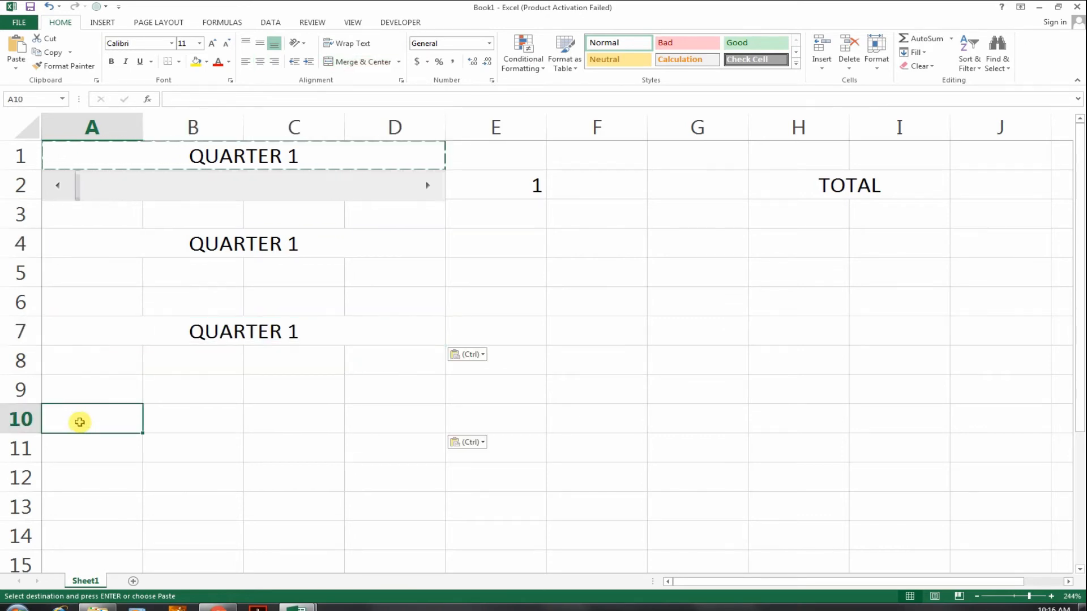
Step: Change the copied heading in row 4 to QUARTER 2
{"action": "left_click", "coordinate": [300, 245]}
{"action": "double_click", "coordinate": [326, 249]}
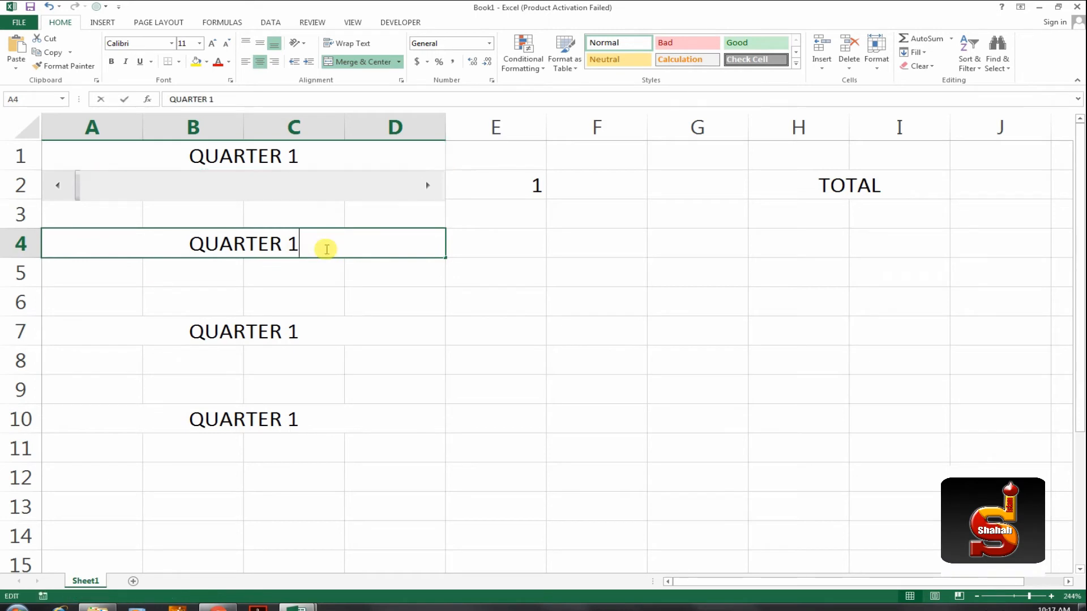
{"action": "key", "text": "BackSpace"}
{"action": "key", "text": "BackSpace"}
{"action": "type", "text": "2"}
{"action": "key", "text": "Return"}
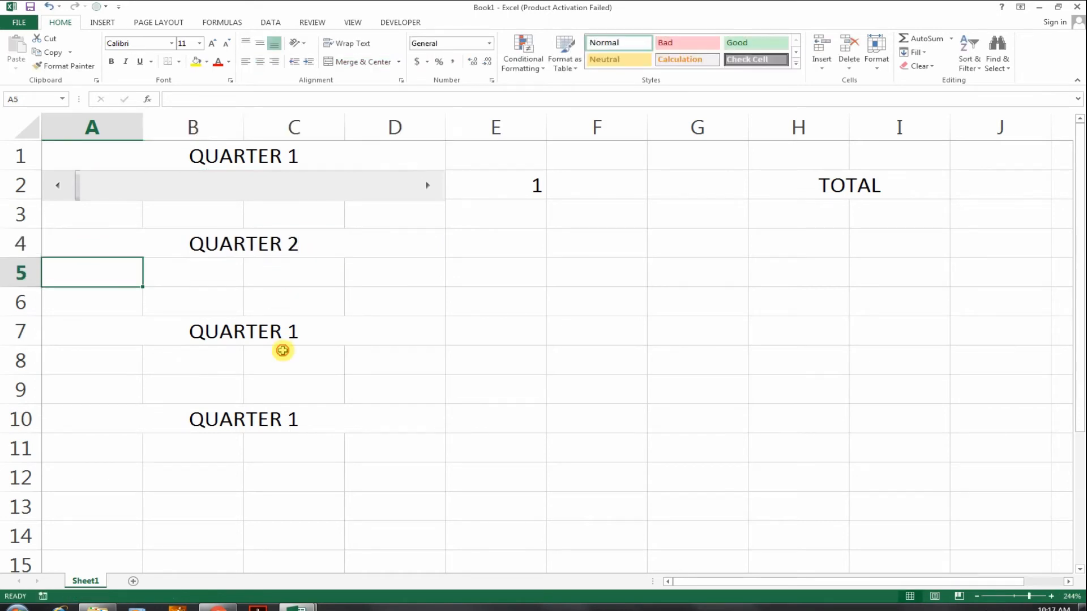
Step: Change the copied heading in row 7 to QUARTER 3
{"action": "left_click", "coordinate": [283, 351]}
{"action": "left_click", "coordinate": [296, 332]}
{"action": "double_click", "coordinate": [297, 331]}
{"action": "key", "text": "BackSpace"}
{"action": "key", "text": "BackSpace"}
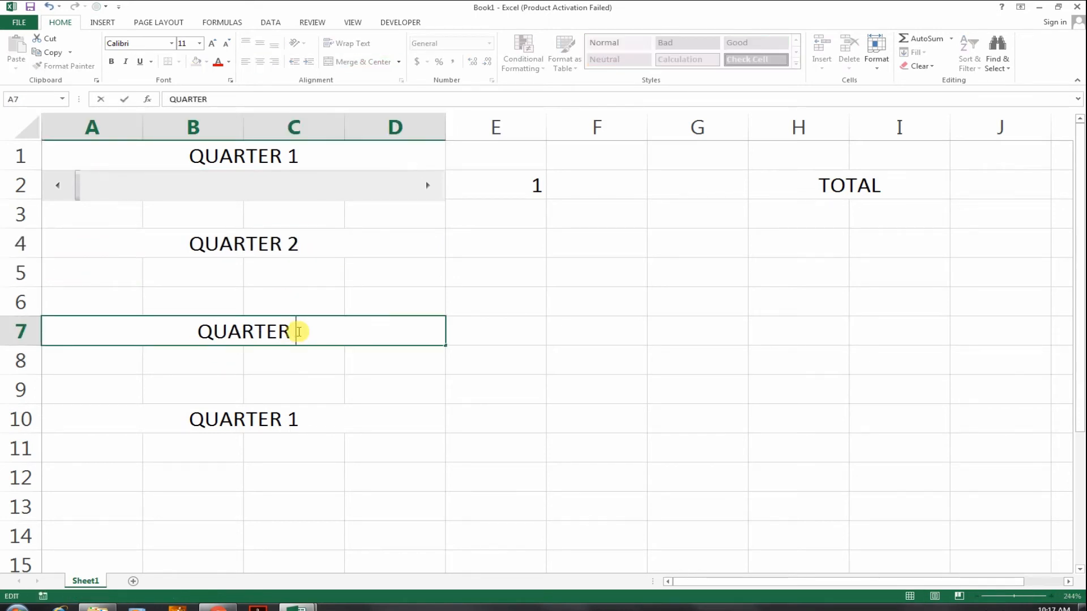
{"action": "type", "text": "3"}
{"action": "key", "text": "Return"}
Step: Change the copied heading in row 10 to QUARTER 4
{"action": "left_click", "coordinate": [295, 417]}
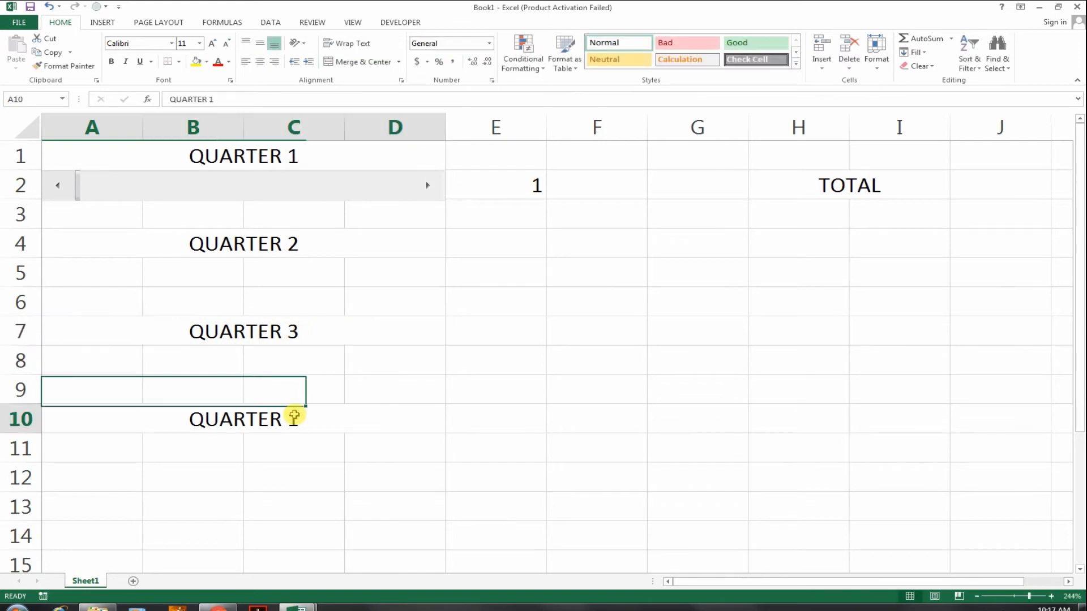
{"action": "double_click", "coordinate": [294, 418]}
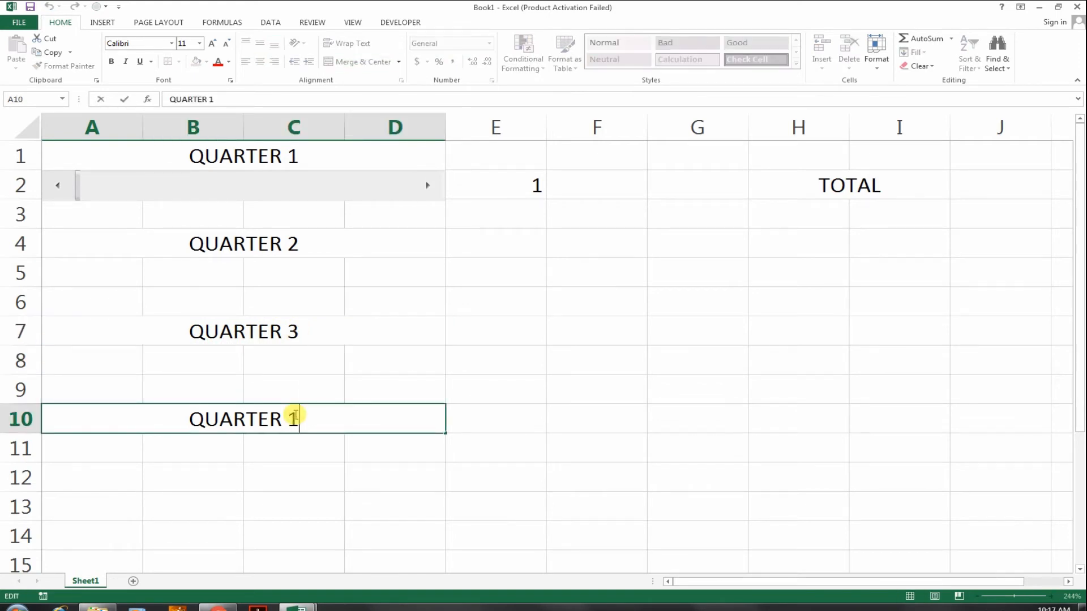
{"action": "key", "text": "BackSpace"}
{"action": "key", "text": "BackSpace"}
{"action": "type", "text": "4"}
{"action": "key", "text": "Return"}
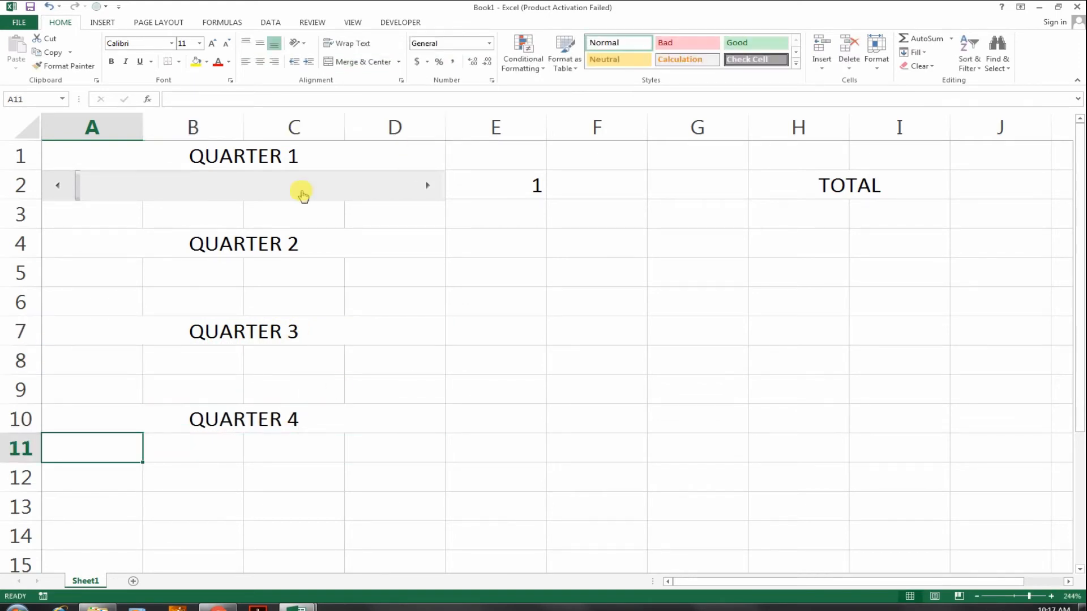
Step: Duplicate the QUARTER 1 scroll bar beneath the other three quarter headings, aligning the copies to columns A:D in rows 5, 8 and 11
{"action": "right_click", "coordinate": [262, 194]}
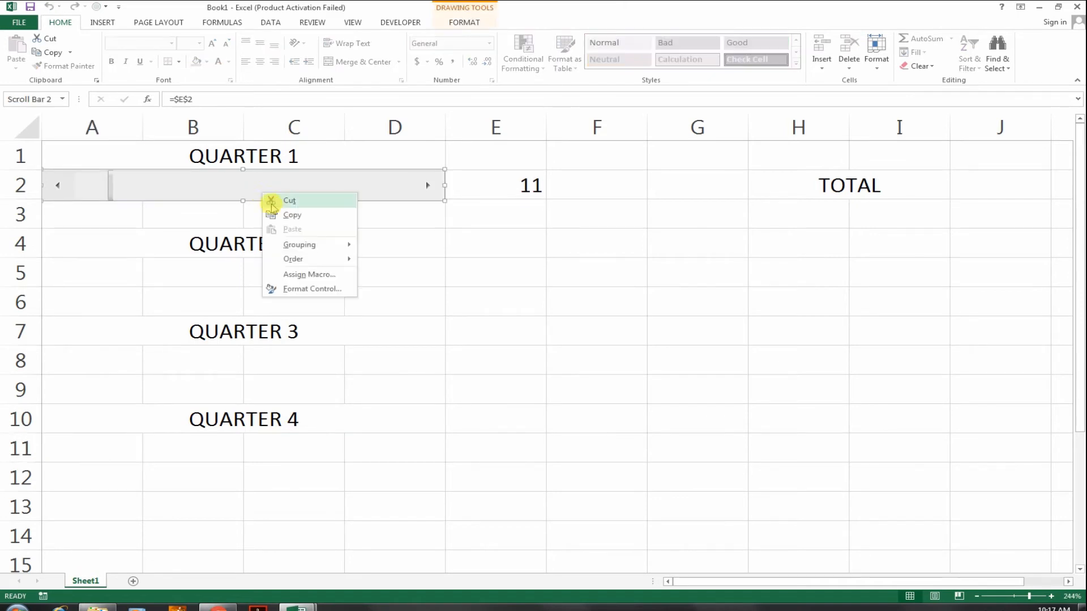
{"action": "left_click", "coordinate": [274, 214]}
{"action": "right_click", "coordinate": [169, 272]}
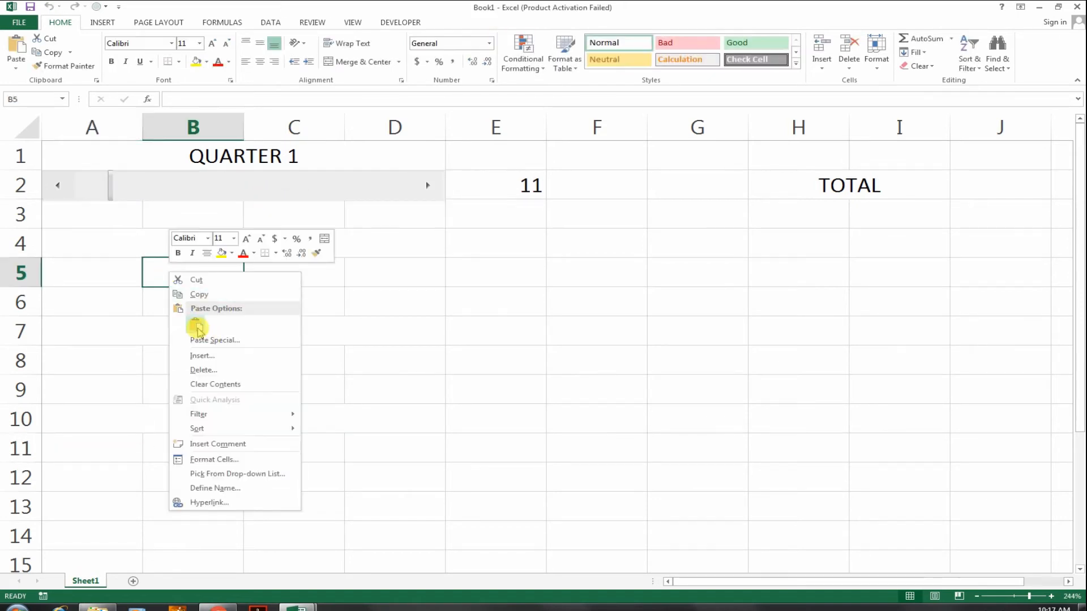
{"action": "left_click", "coordinate": [197, 326]}
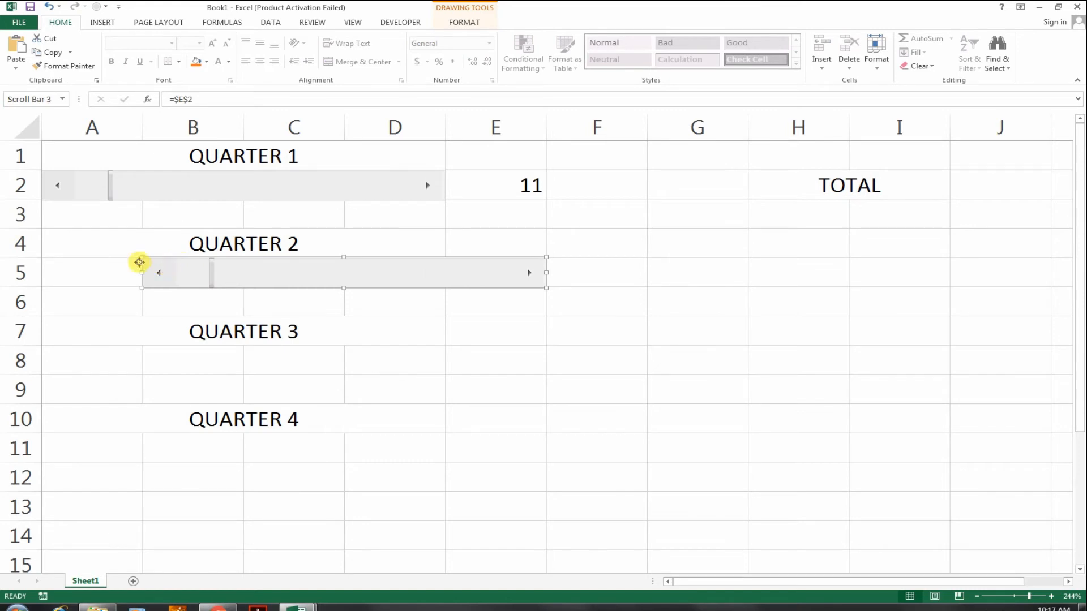
{"action": "left_click_drag", "start_coordinate": [140, 262], "coordinate": [61, 266]}
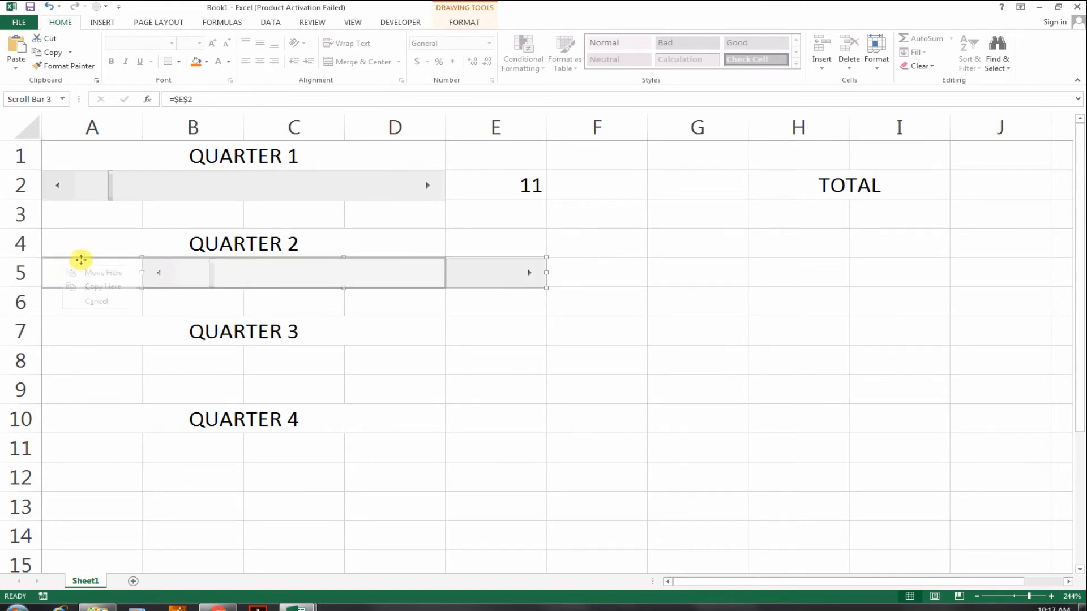
{"action": "left_click", "coordinate": [113, 274]}
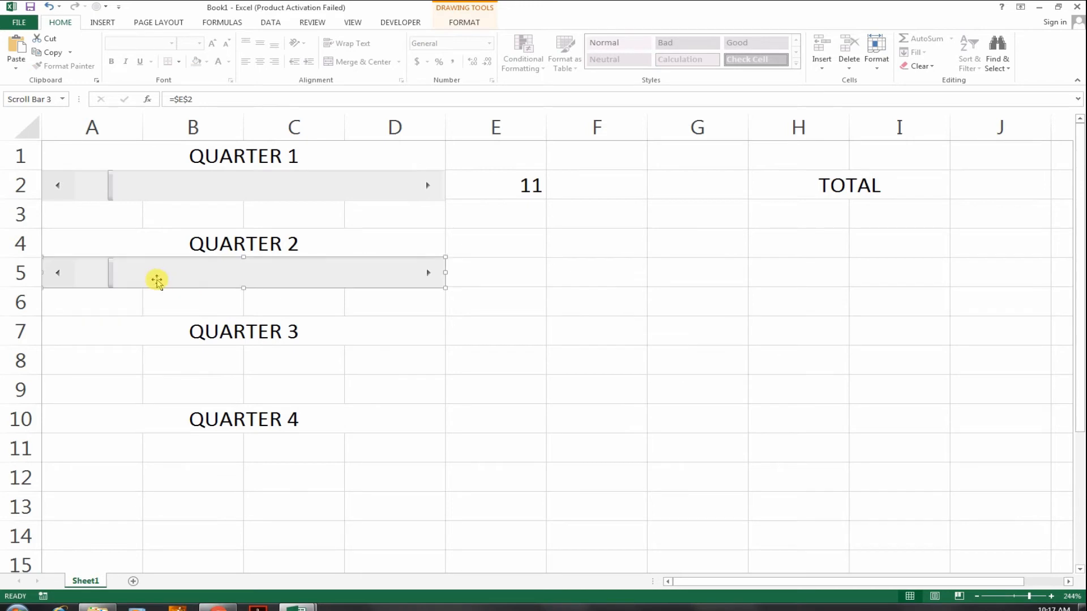
{"action": "left_click_drag", "start_coordinate": [153, 288], "coordinate": [142, 462]}
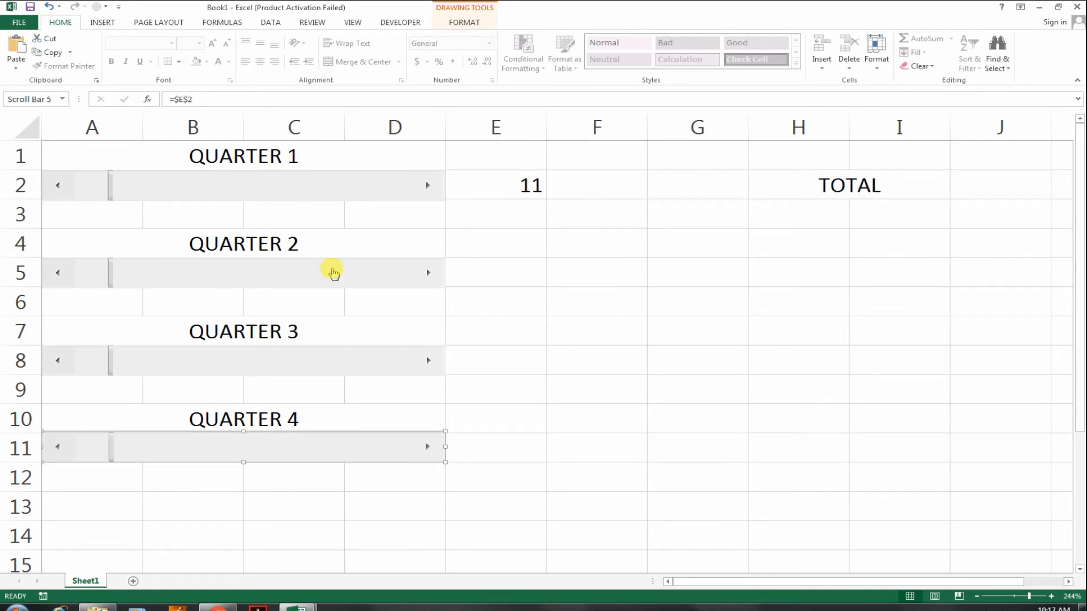
Step: Link the QUARTER 2 scroll bar to cell E5 in its control settings
{"action": "right_click", "coordinate": [334, 273]}
{"action": "left_click", "coordinate": [355, 364]}
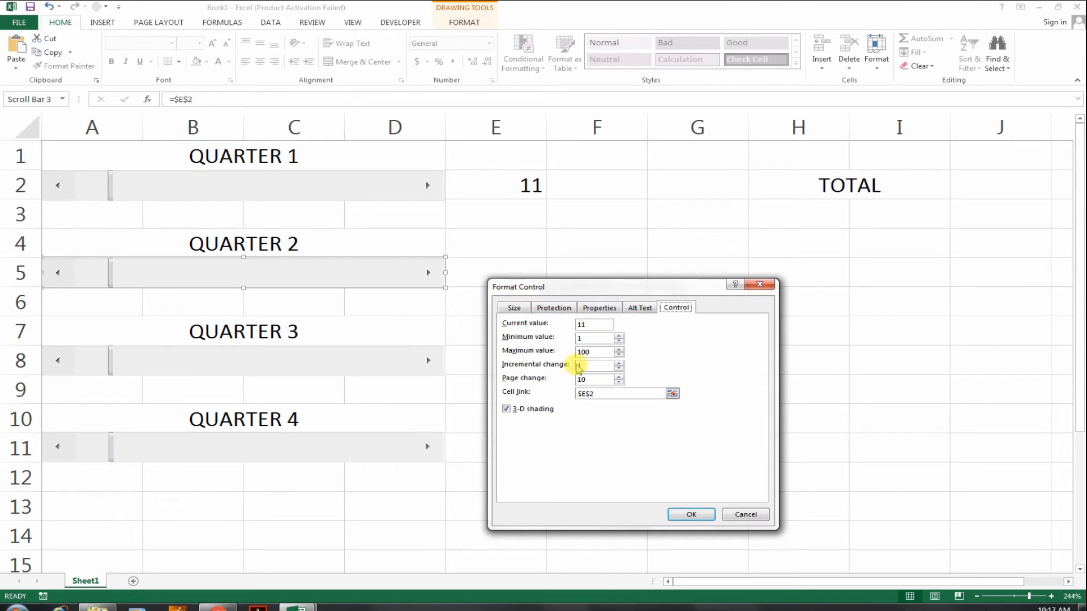
{"action": "left_click_drag", "start_coordinate": [601, 392], "coordinate": [522, 384]}
{"action": "left_click", "coordinate": [471, 262]}
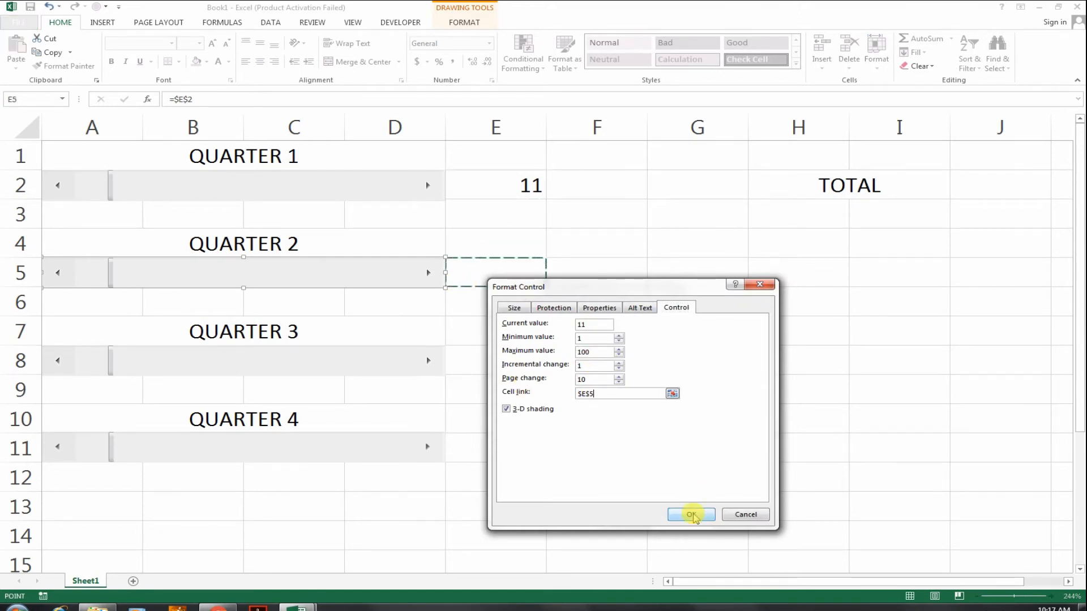
{"action": "left_click", "coordinate": [691, 515]}
Step: Link the QUARTER 3 scroll bar to cell E8 in its control settings
{"action": "right_click", "coordinate": [334, 371]}
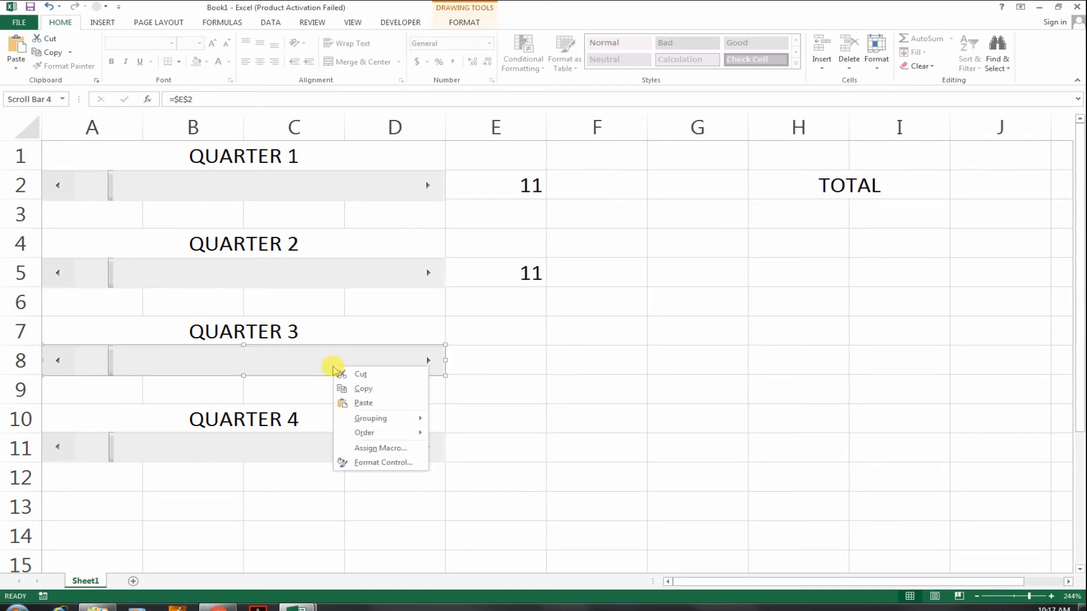
{"action": "left_click", "coordinate": [385, 462]}
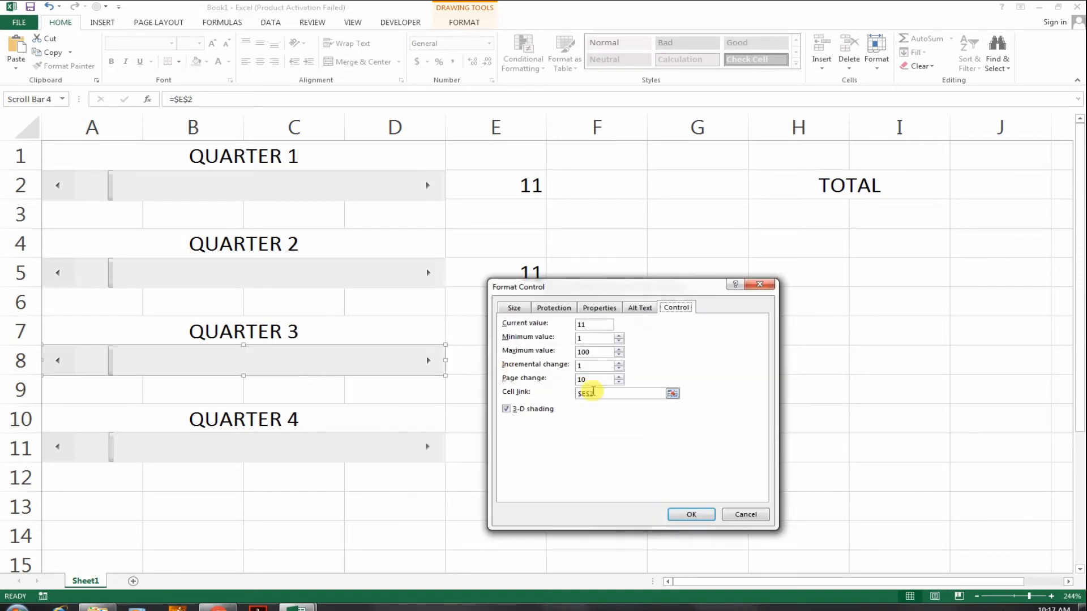
{"action": "left_click_drag", "start_coordinate": [593, 392], "coordinate": [538, 385]}
{"action": "left_click", "coordinate": [462, 343]}
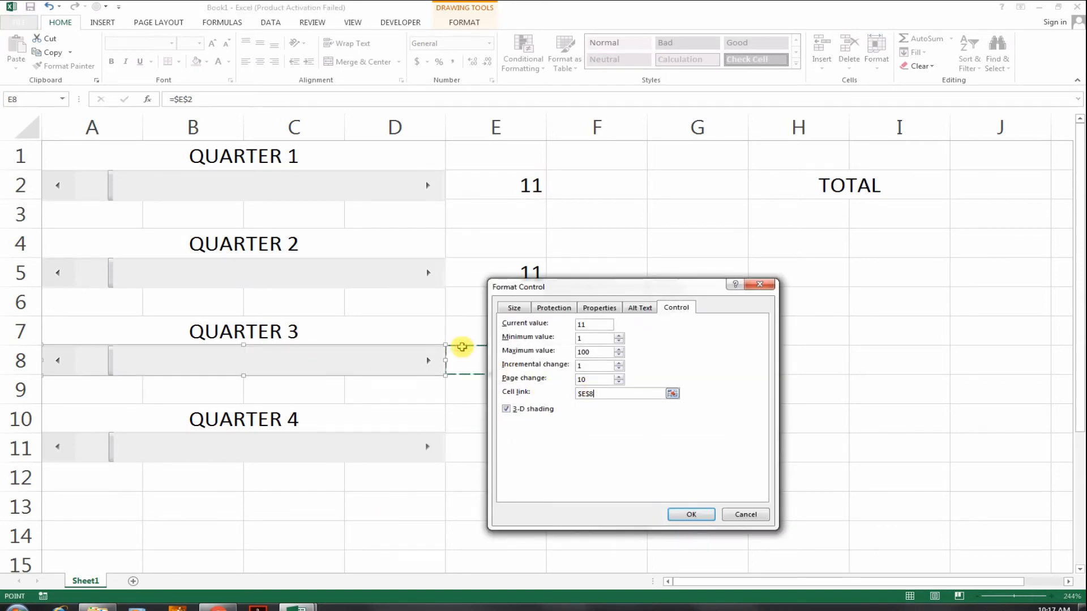
{"action": "left_click", "coordinate": [703, 518]}
Step: Link the QUARTER 4 scroll bar to cell E11 in its control settings
{"action": "right_click", "coordinate": [350, 449]}
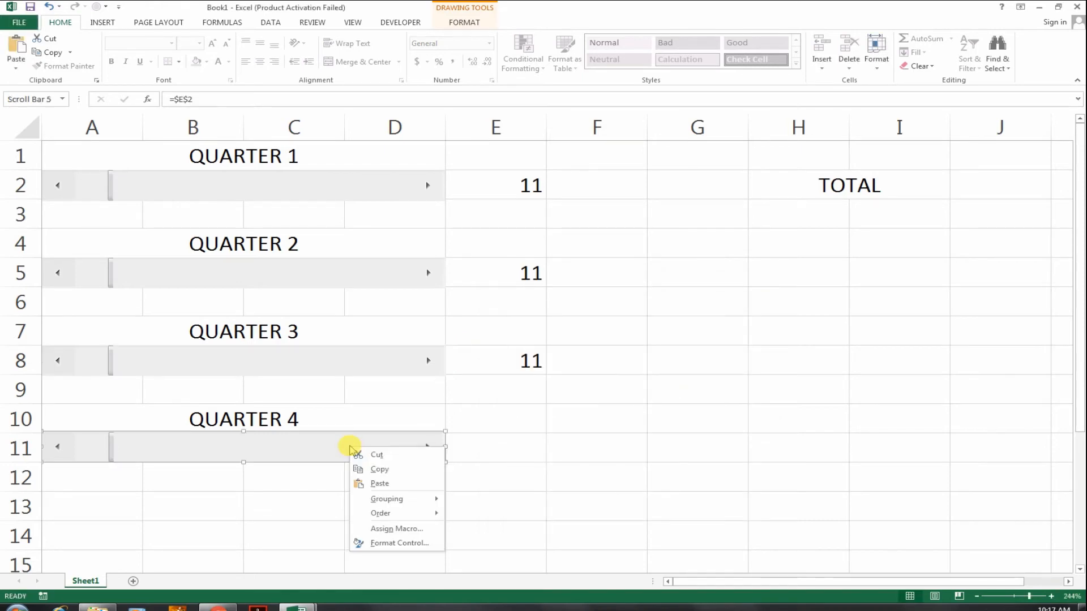
{"action": "left_click", "coordinate": [373, 541]}
{"action": "left_click_drag", "start_coordinate": [613, 392], "coordinate": [573, 398]}
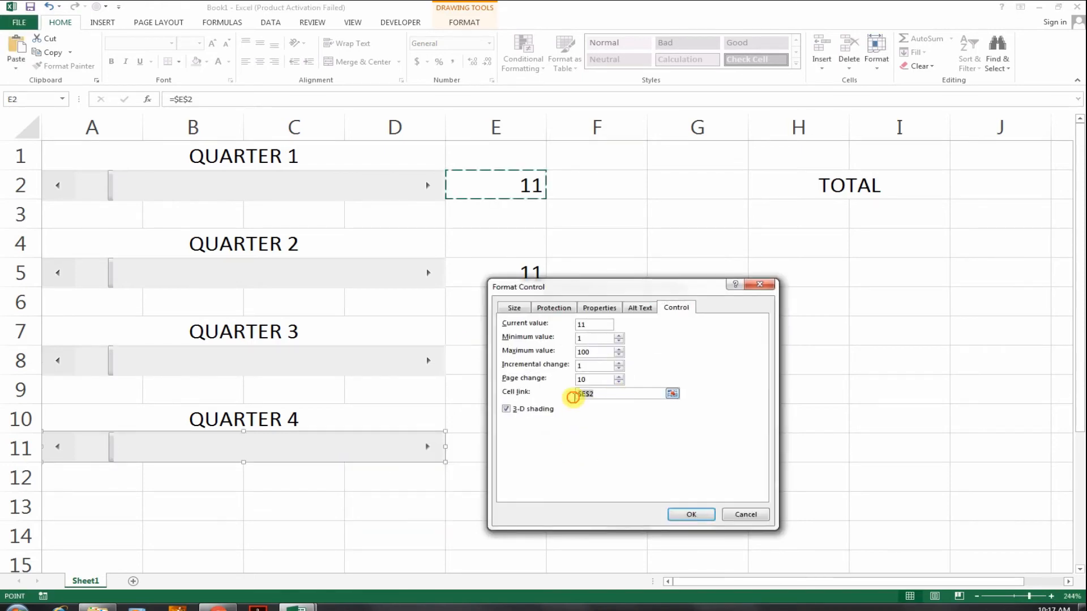
{"action": "left_click", "coordinate": [484, 451]}
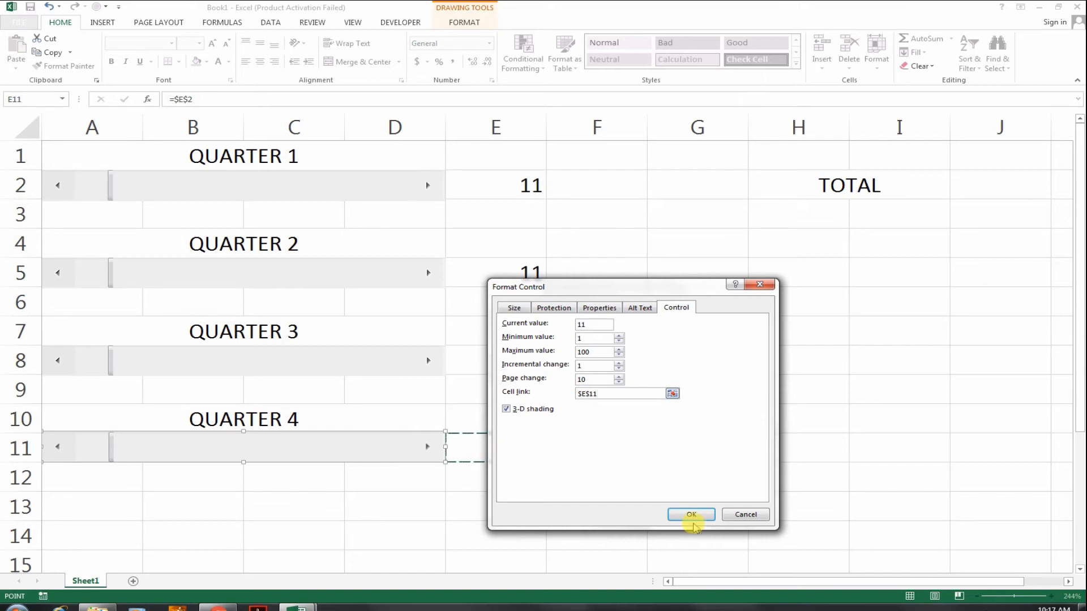
{"action": "left_click", "coordinate": [691, 514]}
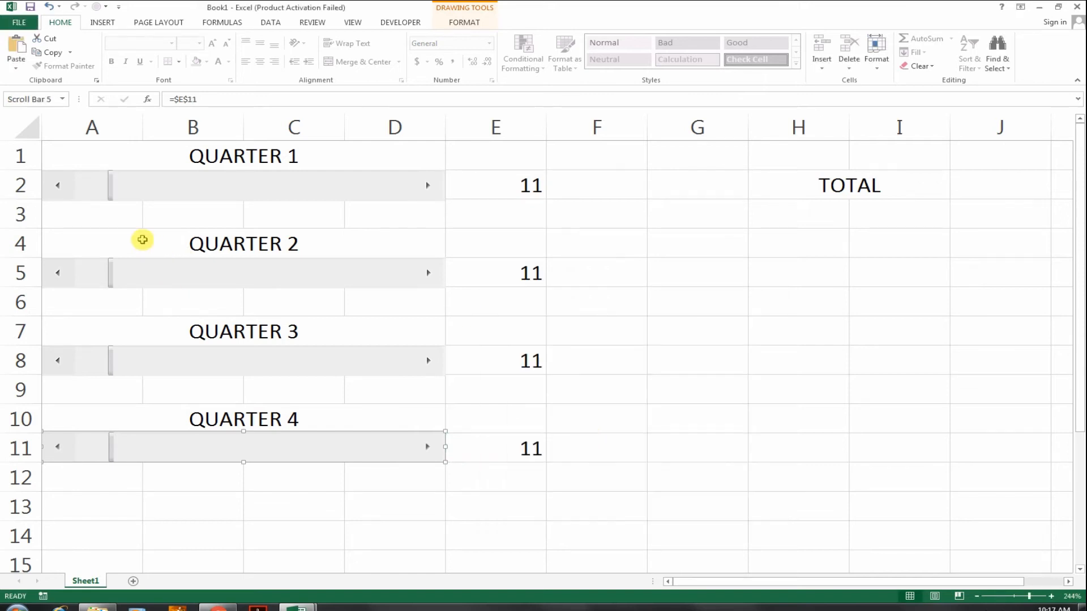
Step: Test the linked controls by sliding the QUARTER 1 scroll bar to 100 and the QUARTER 2 scroll bar to 1
{"action": "left_click_drag", "start_coordinate": [110, 191], "coordinate": [470, 182]}
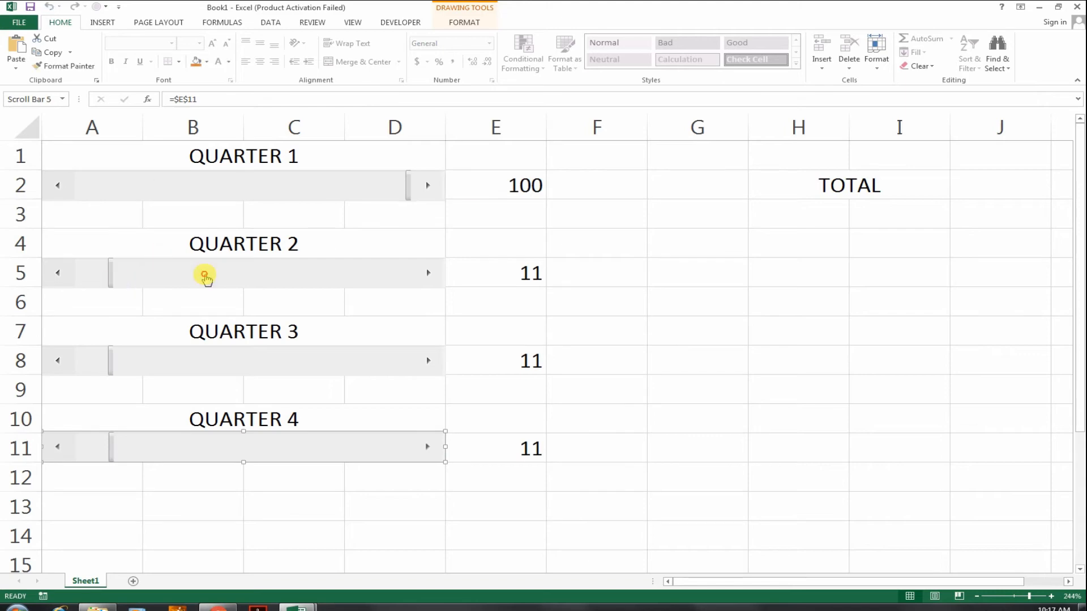
{"action": "left_click_drag", "start_coordinate": [204, 275], "coordinate": [394, 274]}
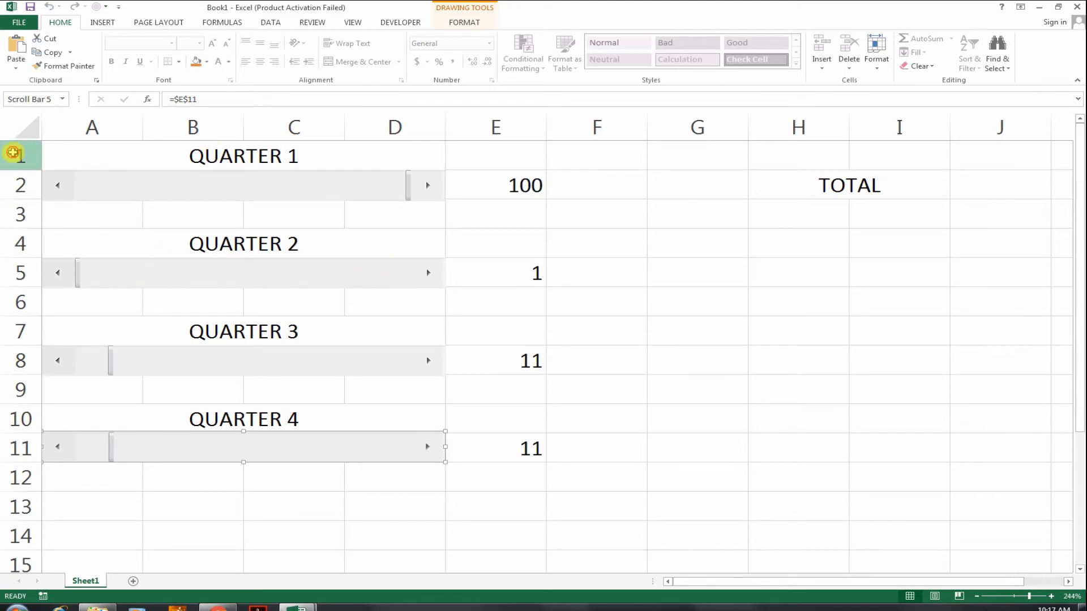
Step: Insert two blank rows above the QUARTER 1 heading and merge and center cells A1:J2
{"action": "left_click", "coordinate": [9, 153]}
{"action": "key", "text": "ctrl+shift+plus"}
{"action": "key", "text": "ctrl+shift+plus"}
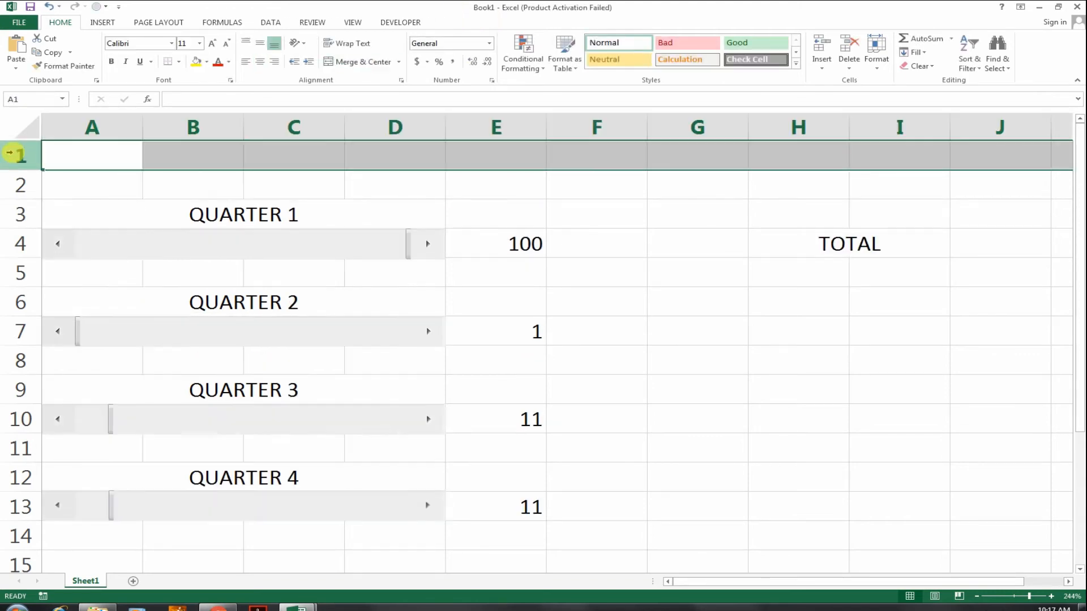
{"action": "left_click_drag", "start_coordinate": [124, 154], "coordinate": [926, 156]}
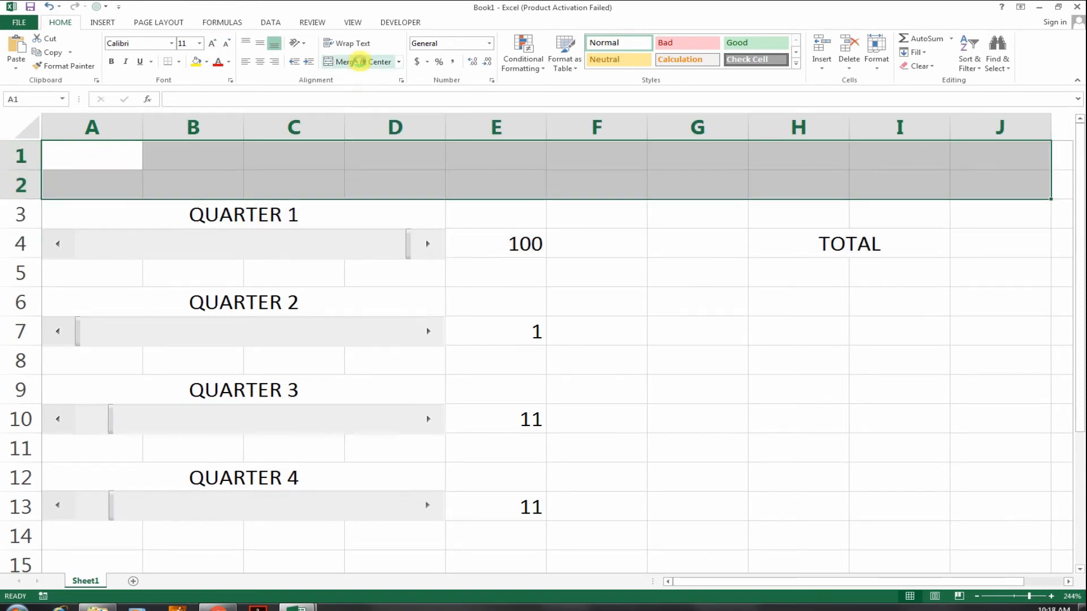
{"action": "left_click", "coordinate": [362, 61]}
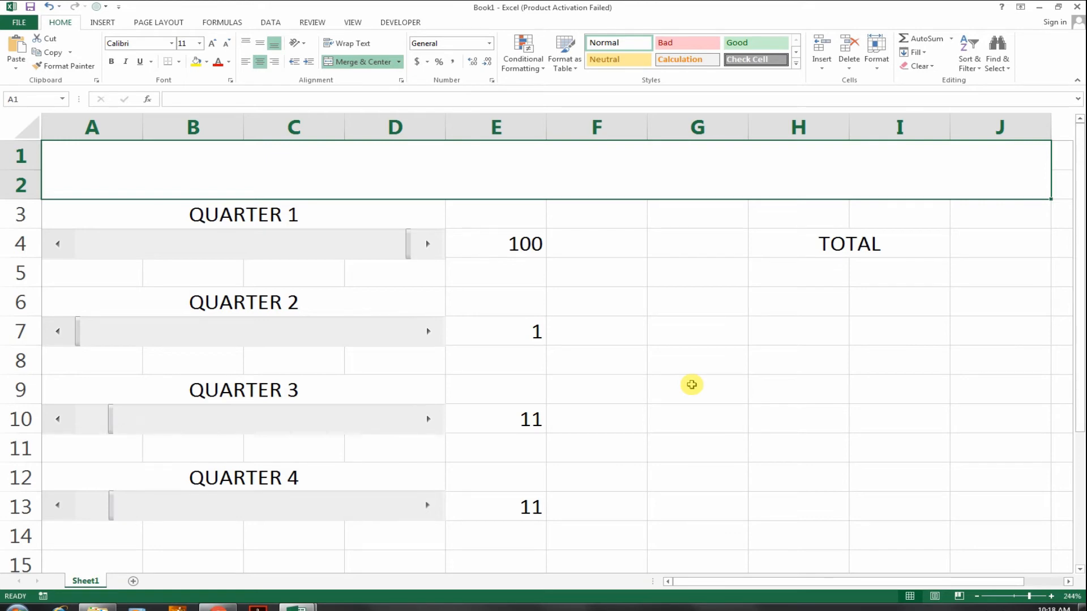
Step: Enter the title YEAR SALE EPORT 2018 in the merged cell A1:J2
{"action": "type", "text": "YEA"}
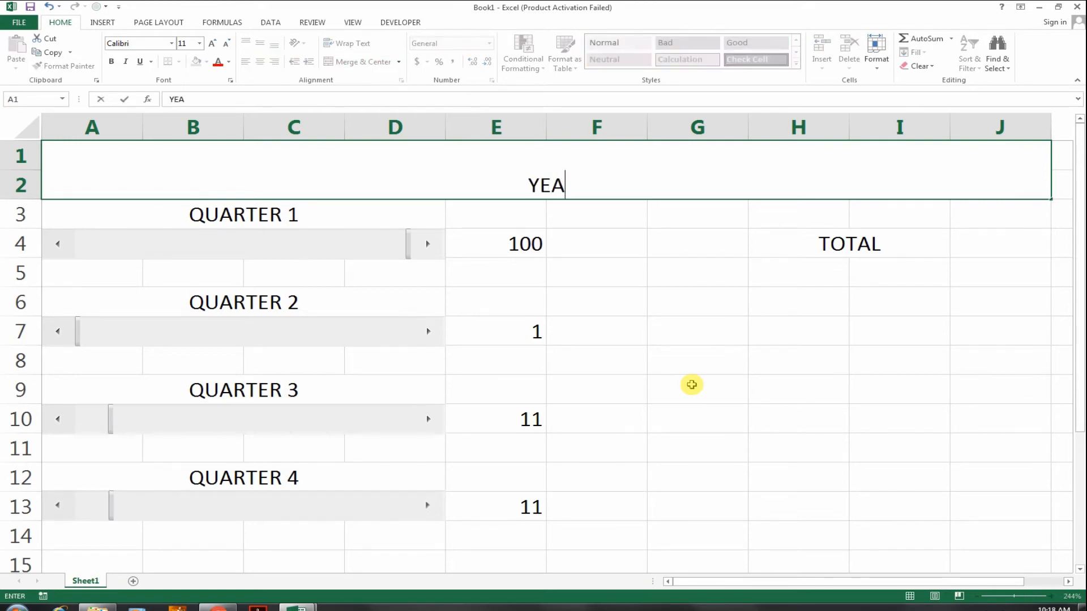
{"action": "type", "text": "R SALE"}
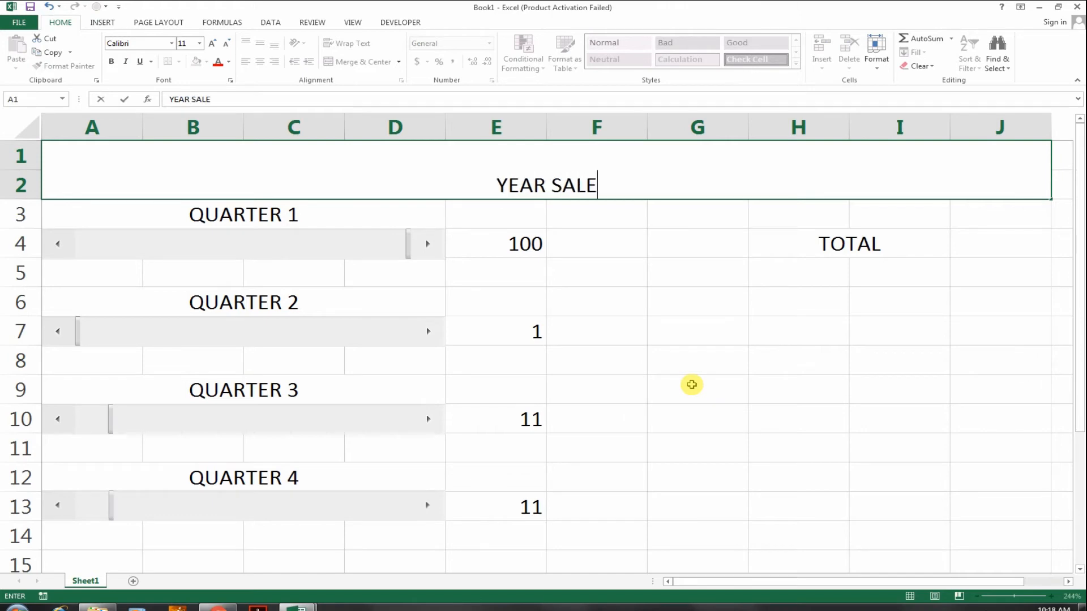
{"action": "type", "text": " EPORT 2018"}
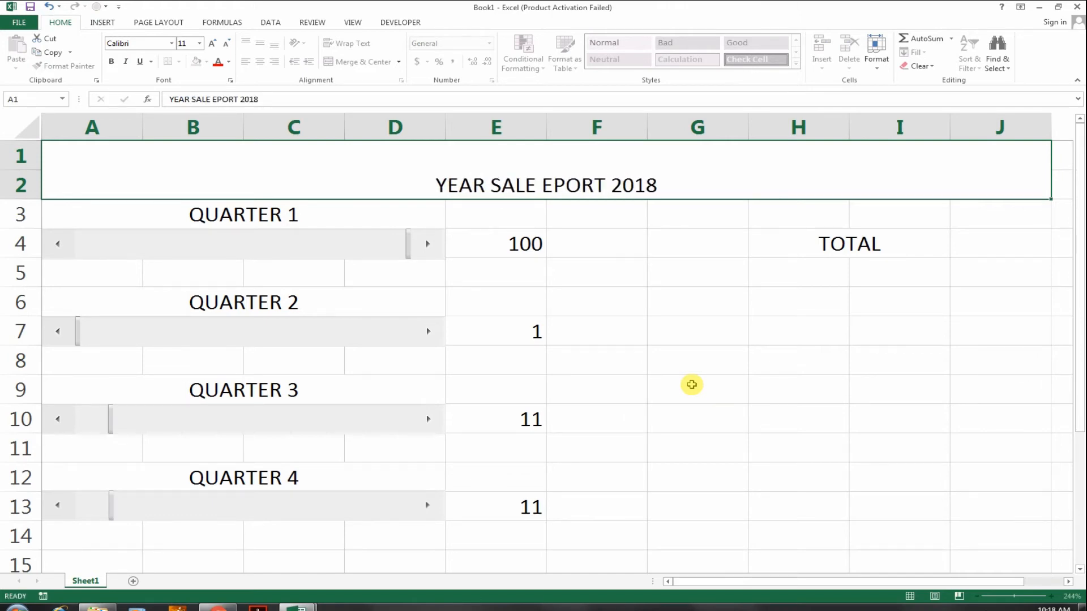
{"action": "key", "text": "Return"}
{"action": "left_click", "coordinate": [573, 174]}
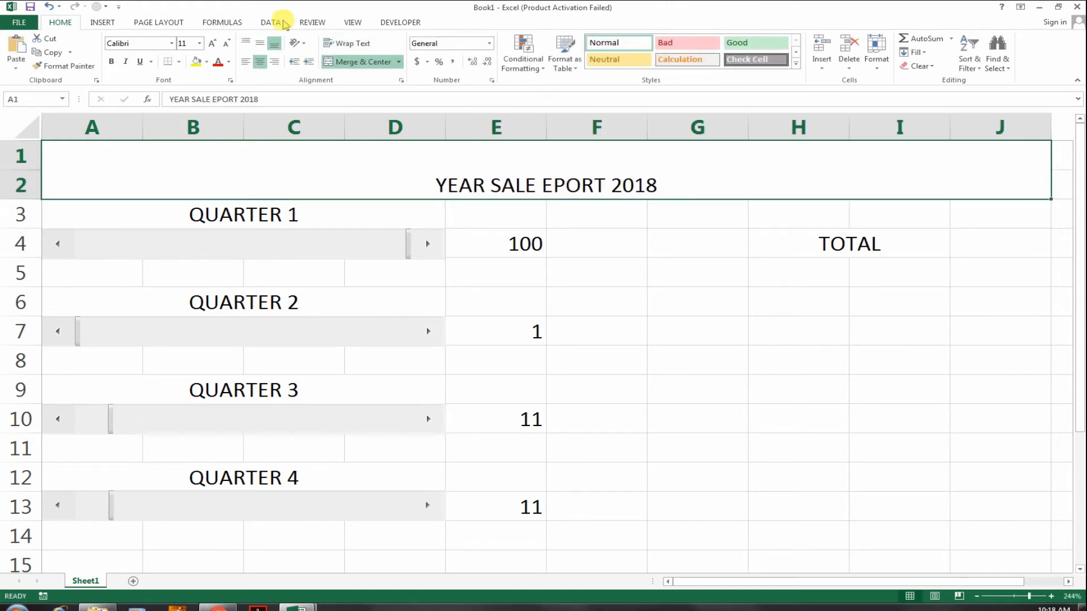
Step: Enlarge the sheet title to font size 20 and align it vertically to the middle of its cell
{"action": "left_click", "coordinate": [210, 45]}
{"action": "left_click", "coordinate": [210, 45]}
{"action": "left_click", "coordinate": [210, 44]}
{"action": "left_click", "coordinate": [210, 44]}
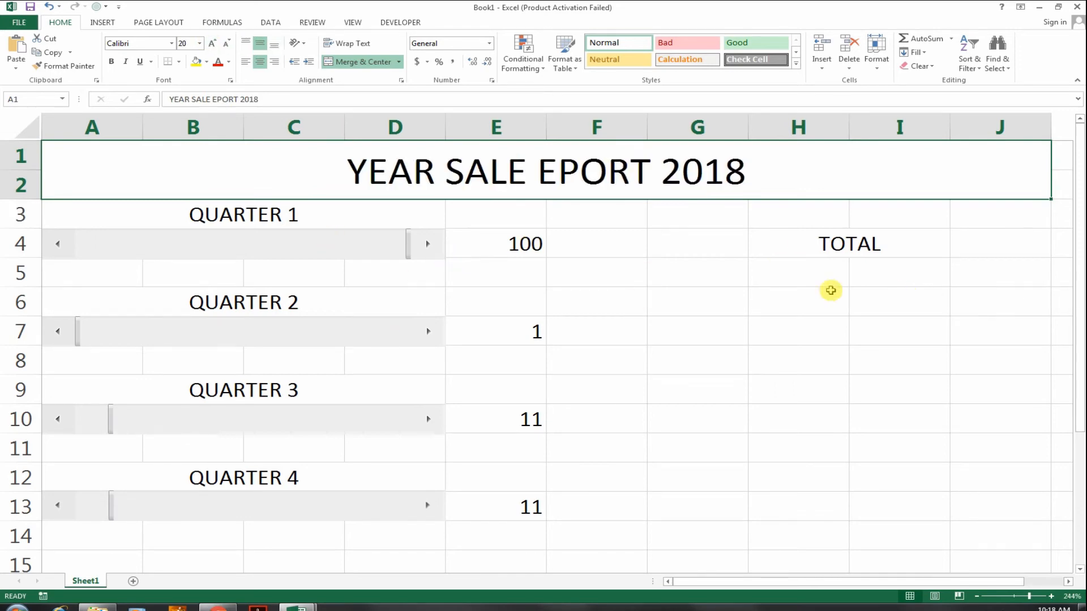
Step: Merge and center cells H5:I6 below the TOTAL heading
{"action": "left_click_drag", "start_coordinate": [773, 277], "coordinate": [880, 295]}
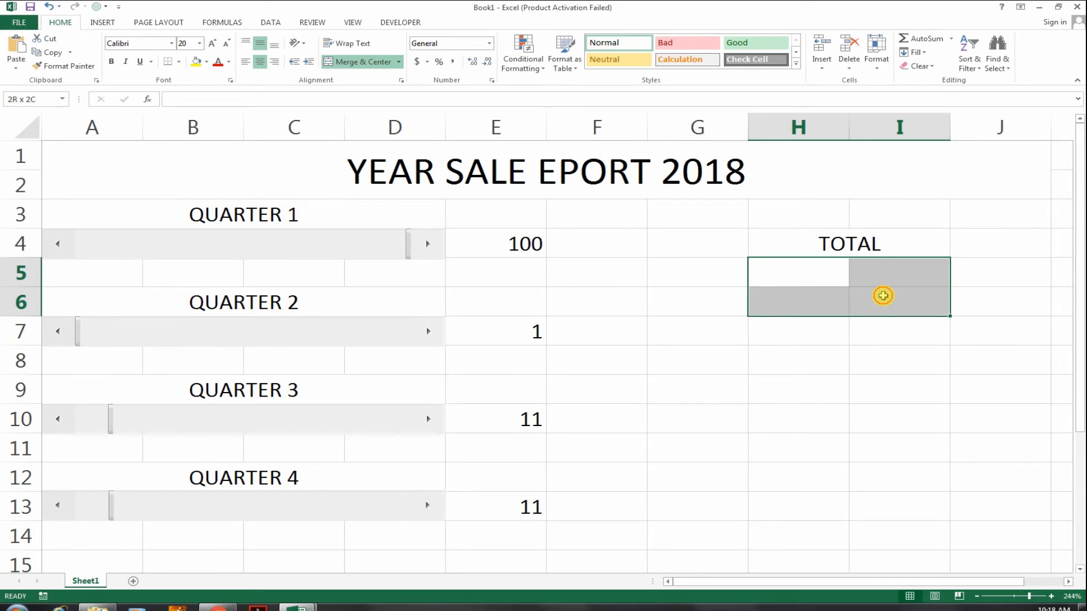
{"action": "left_click", "coordinate": [363, 61]}
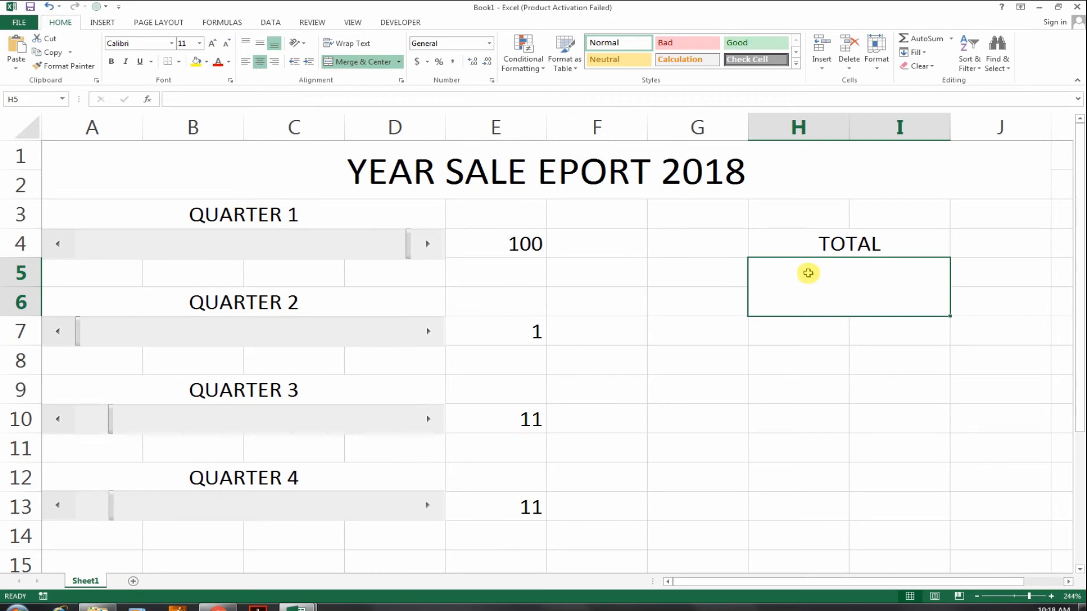
Step: Enter the formula =SUM(E4:E13) in the merged cell below TOTAL
{"action": "type", "text": "="}
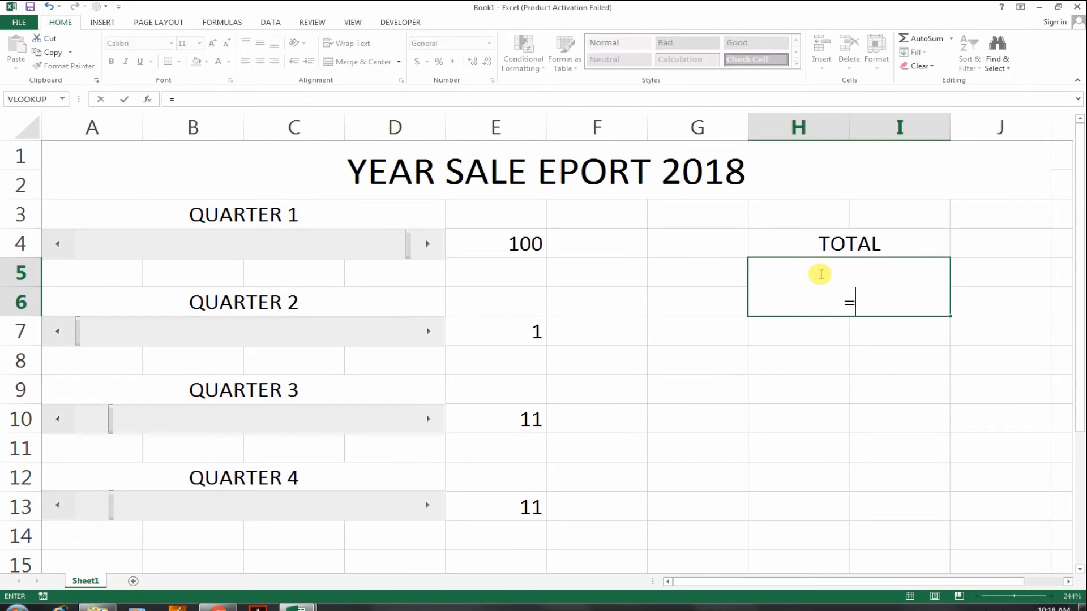
{"action": "type", "text": "S"}
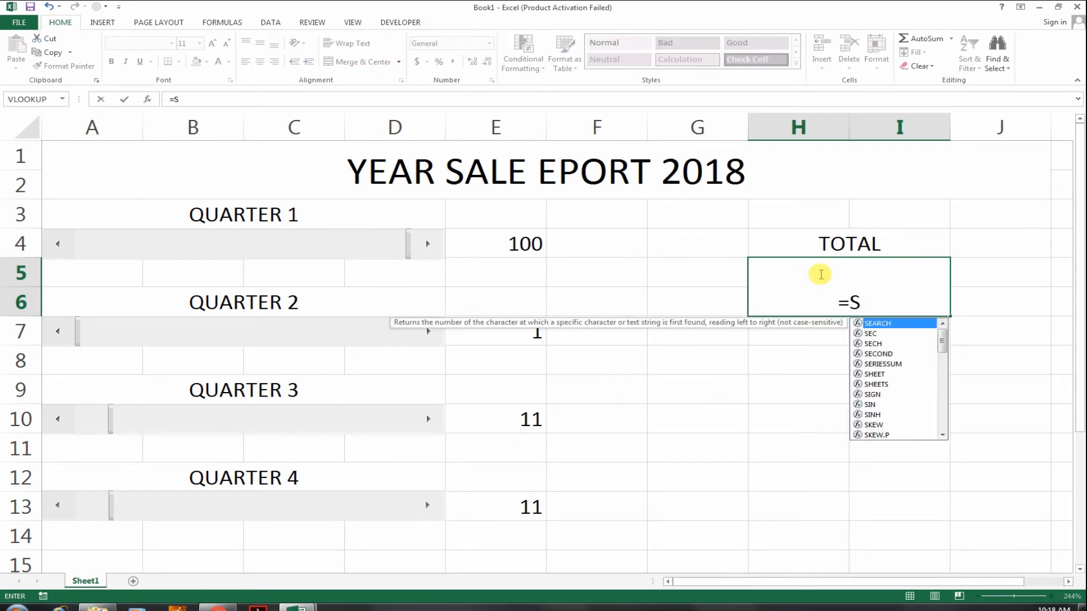
{"action": "type", "text": "UM("}
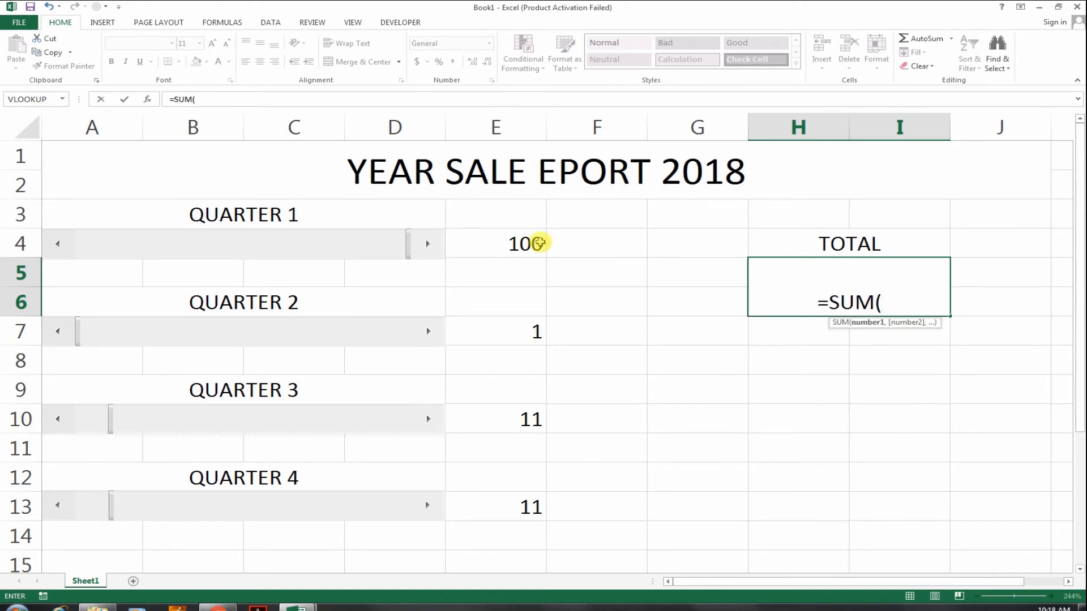
{"action": "left_click_drag", "start_coordinate": [538, 243], "coordinate": [539, 502]}
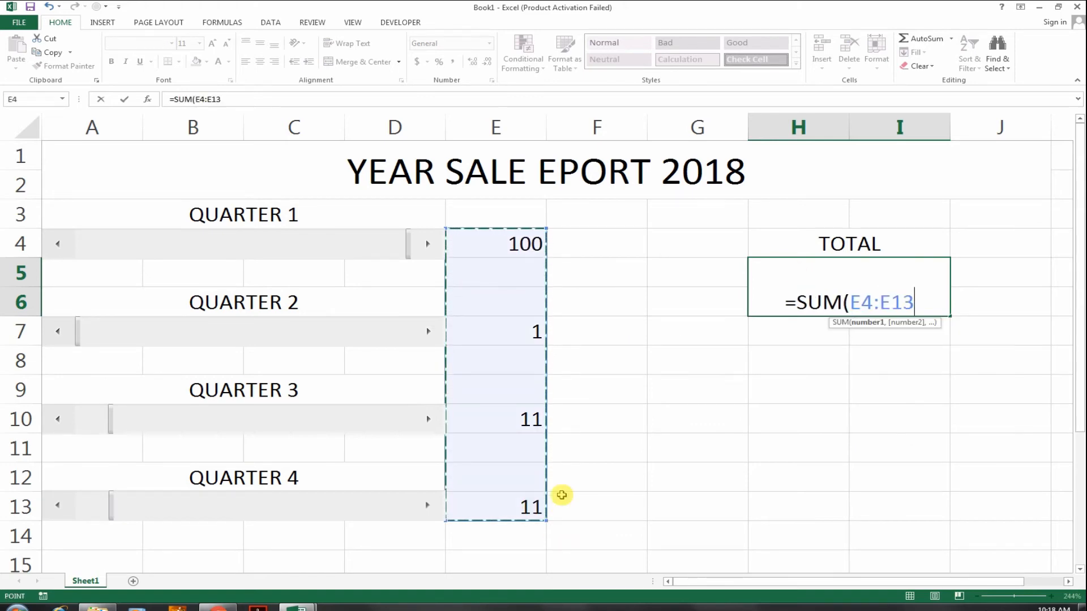
{"action": "type", "text": ")"}
{"action": "key", "text": "Return"}
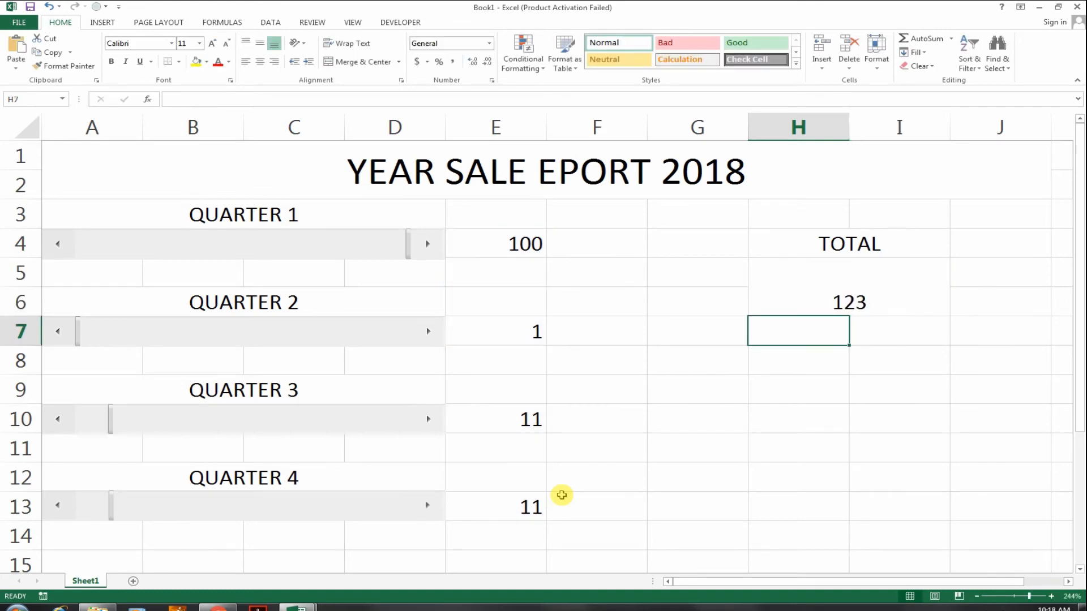
Step: Replace the formula in the merged cell below TOTAL with =AVERAGE(E4:E13)
{"action": "key", "text": "Up"}
{"action": "key", "text": "Right"}
{"action": "key", "text": "Left"}
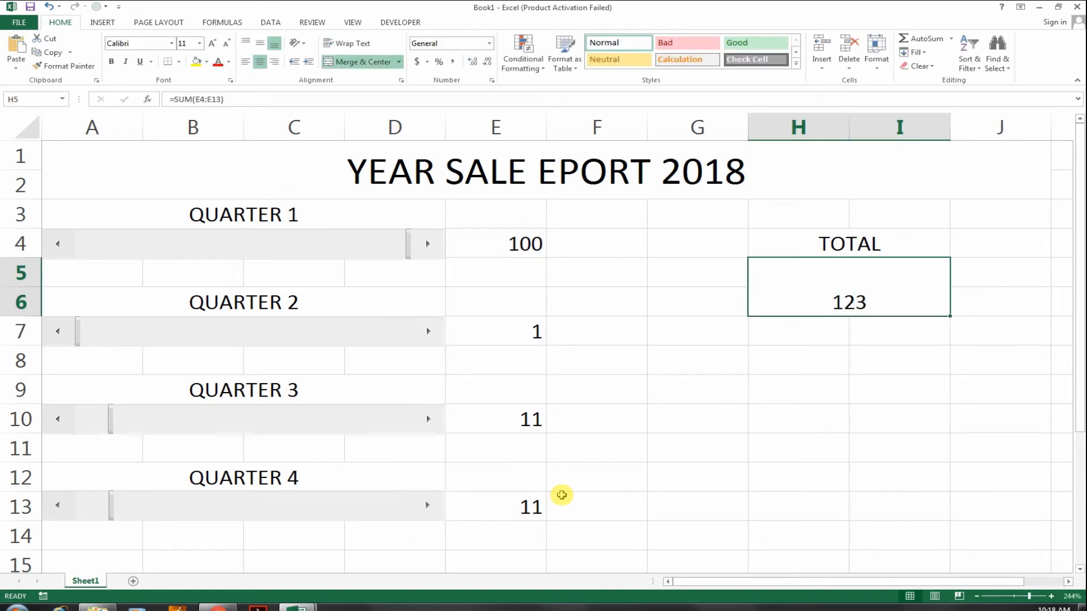
{"action": "key", "text": "Delete"}
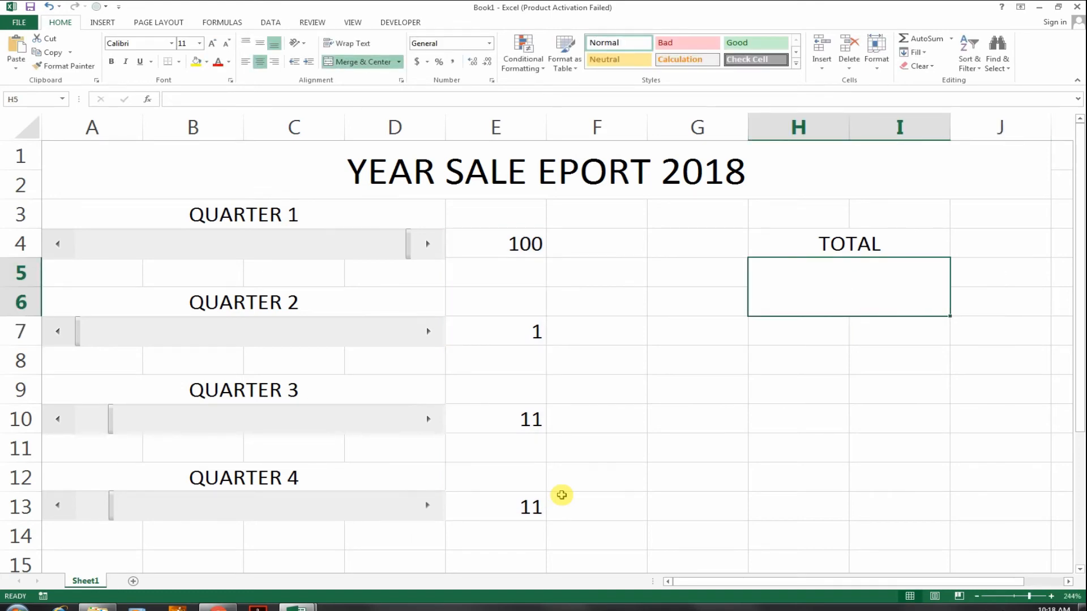
{"action": "type", "text": "A"}
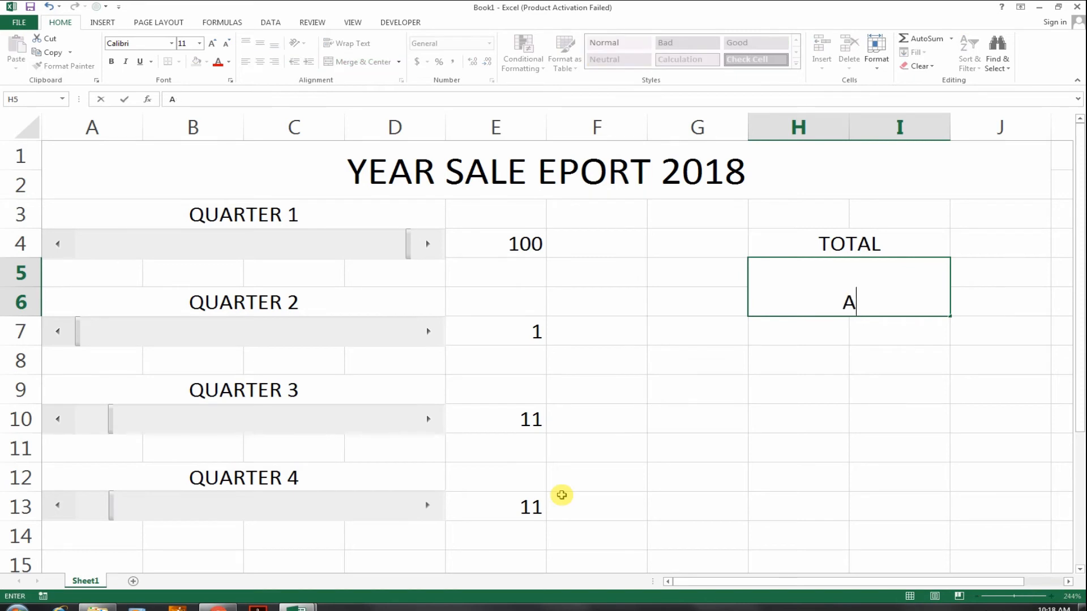
{"action": "type", "text": "=AV"}
{"action": "key", "text": "Down"}
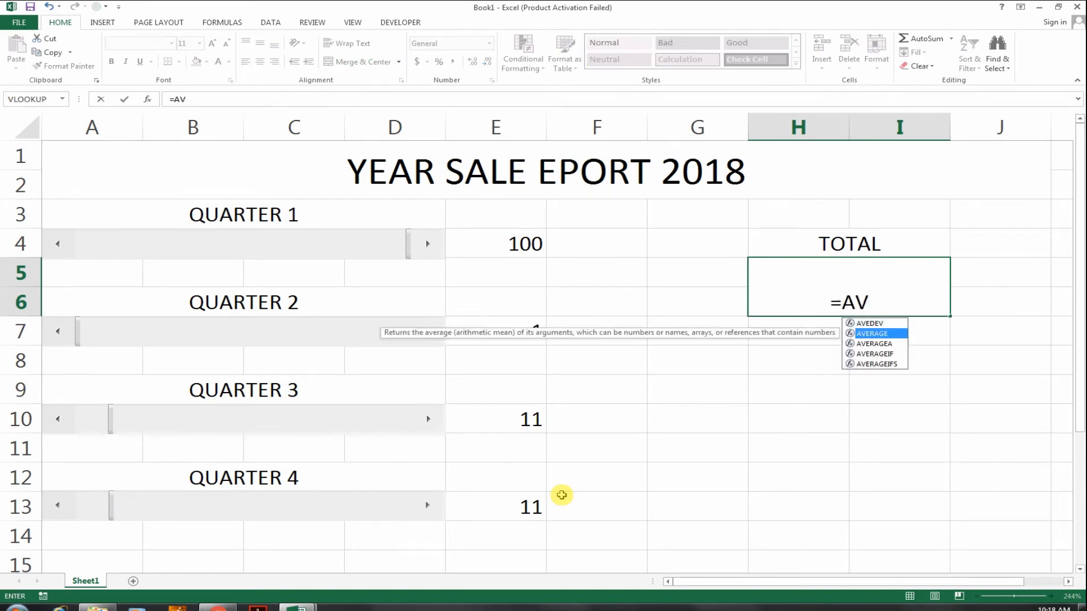
{"action": "key", "text": "Tab"}
{"action": "left_click_drag", "start_coordinate": [512, 243], "coordinate": [522, 495]}
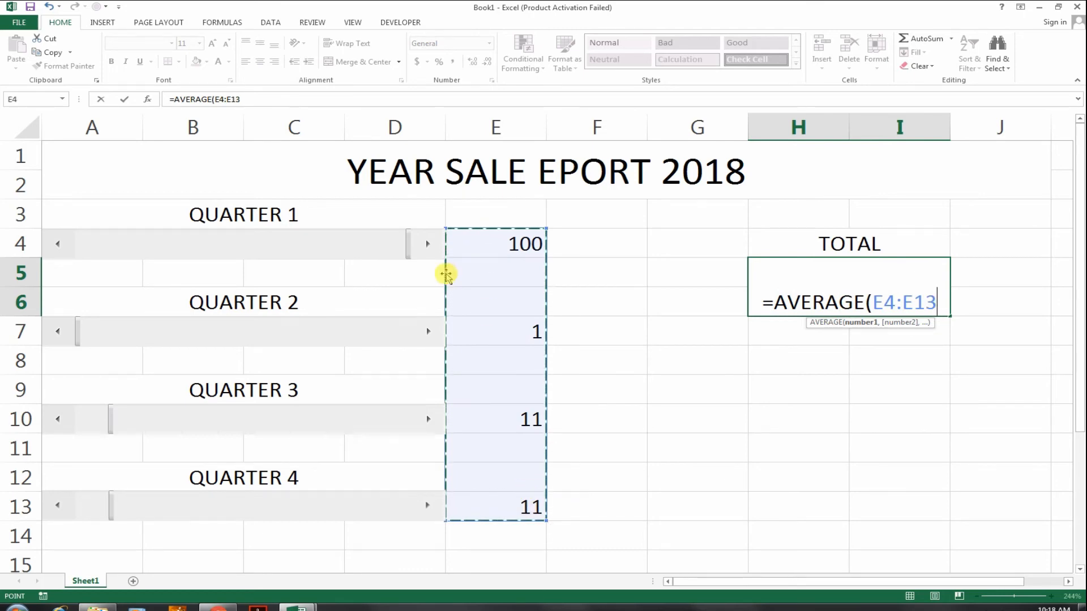
{"action": "type", "text": ")"}
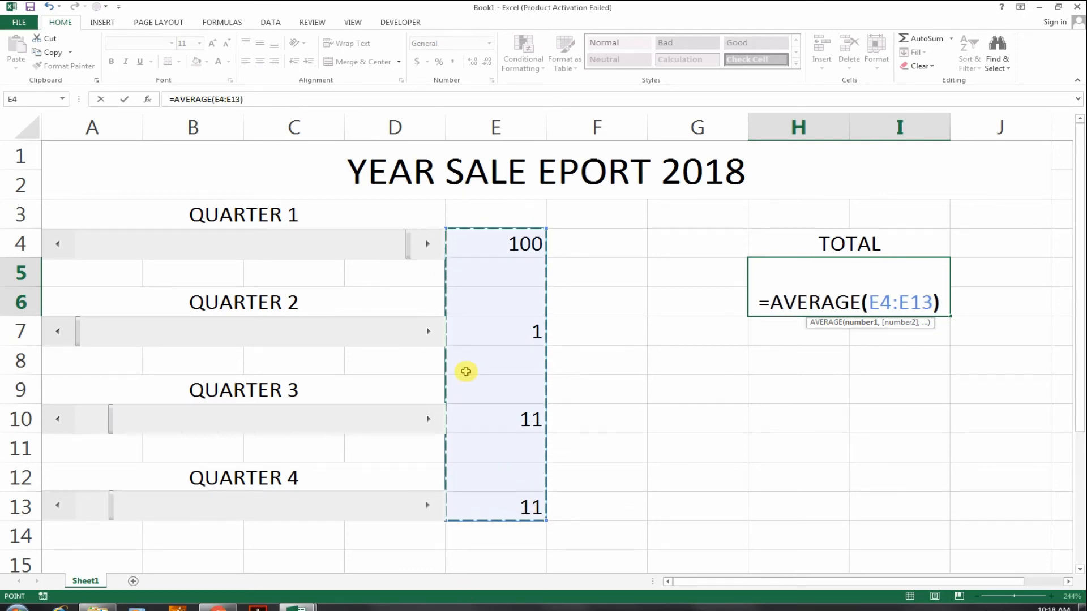
{"action": "key", "text": "Return"}
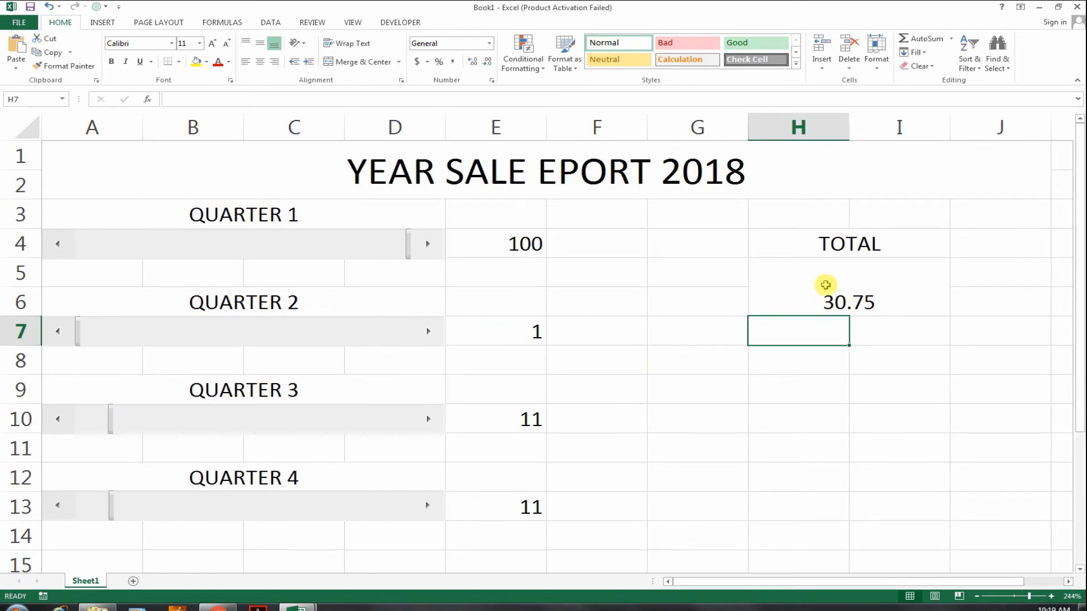
{"action": "left_click", "coordinate": [847, 289]}
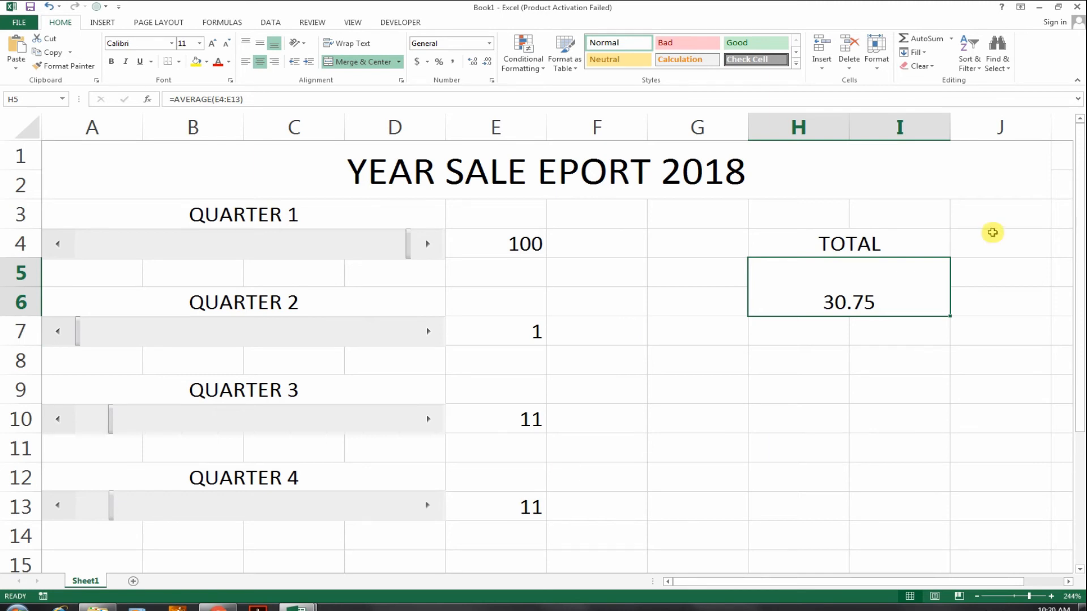
Step: Correct the misspelled word in the sheet title so it reads YEAR SALE REPORT 2018
{"action": "double_click", "coordinate": [543, 170]}
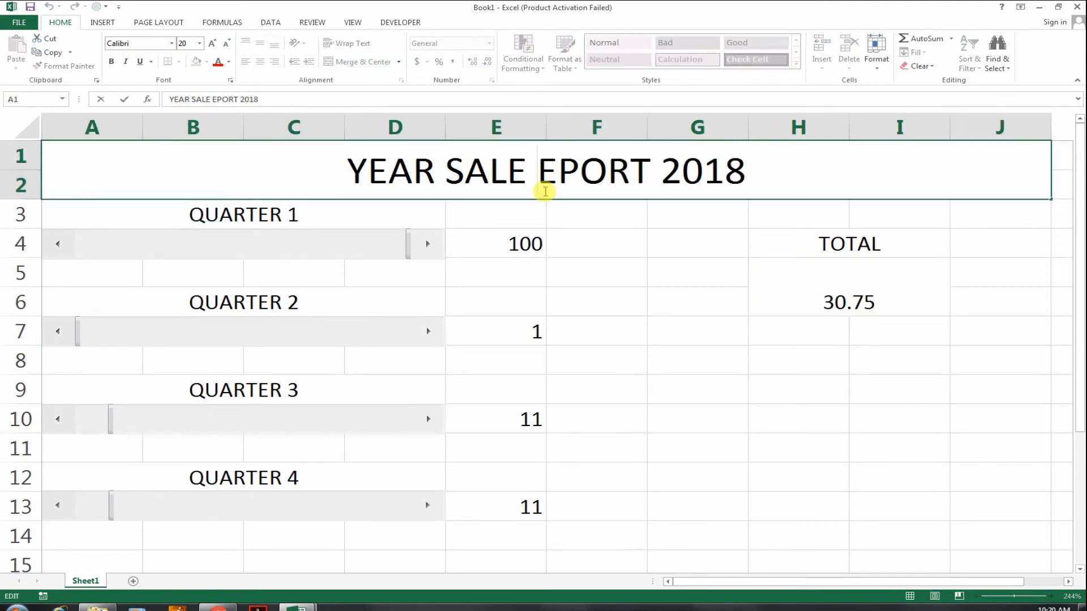
{"action": "type", "text": "R"}
{"action": "left_click", "coordinate": [561, 267]}
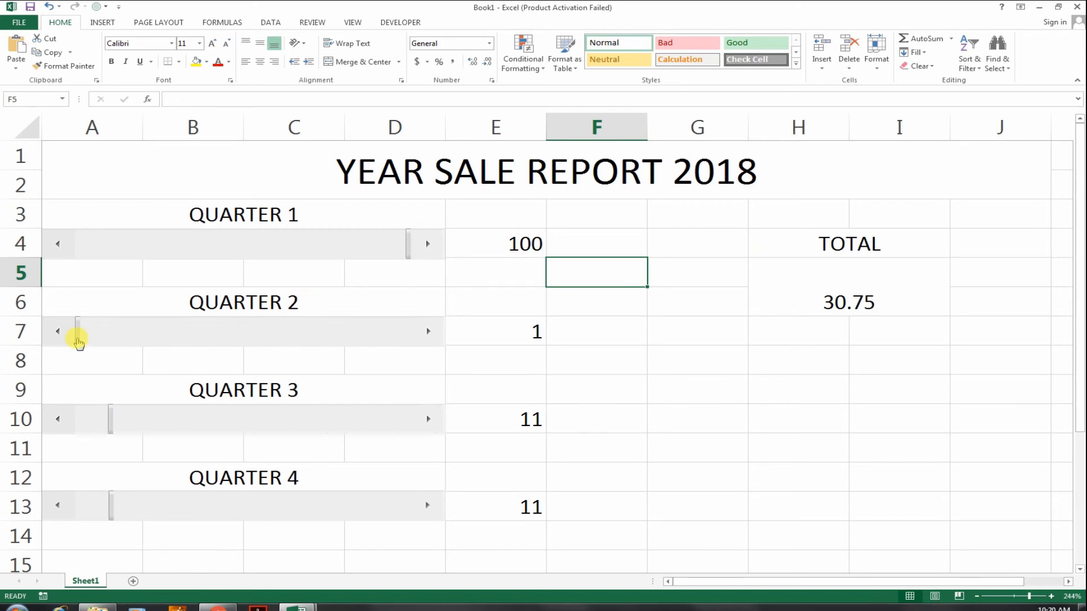
Step: Test the average formula by sliding the QUARTER 2, QUARTER 3 and QUARTER 4 scroll bars to 100
{"action": "left_click_drag", "start_coordinate": [109, 337], "coordinate": [434, 332]}
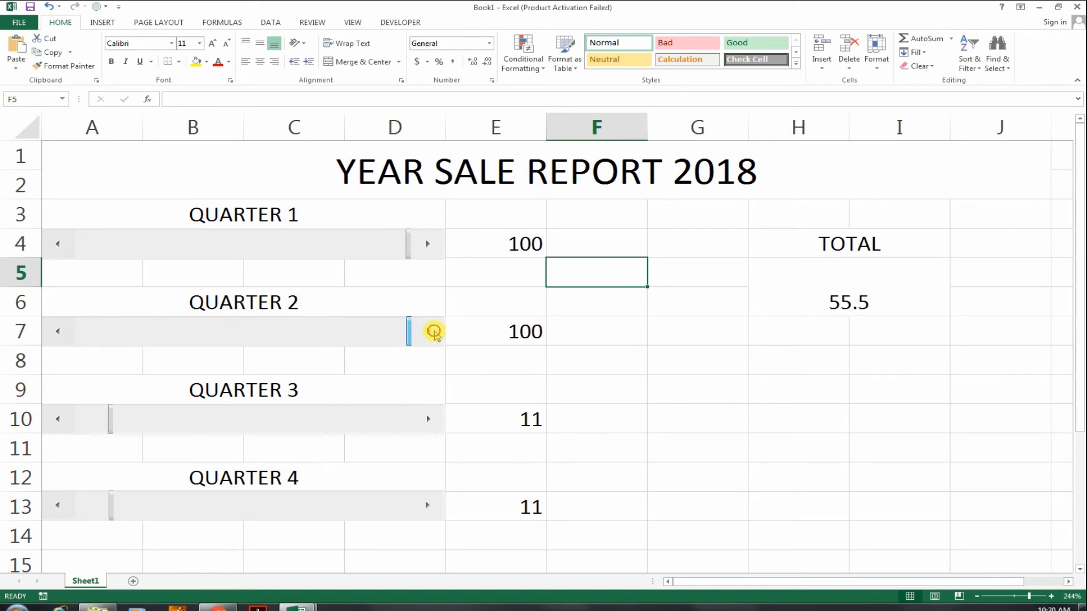
{"action": "left_click_drag", "start_coordinate": [113, 425], "coordinate": [316, 419]}
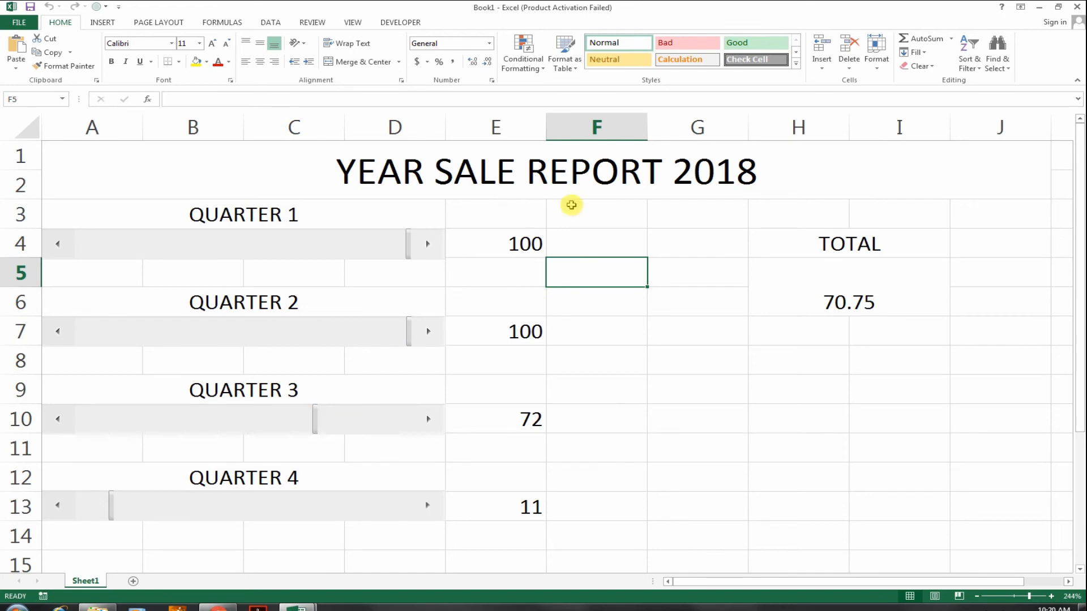
{"action": "left_click_drag", "start_coordinate": [110, 507], "coordinate": [424, 504]}
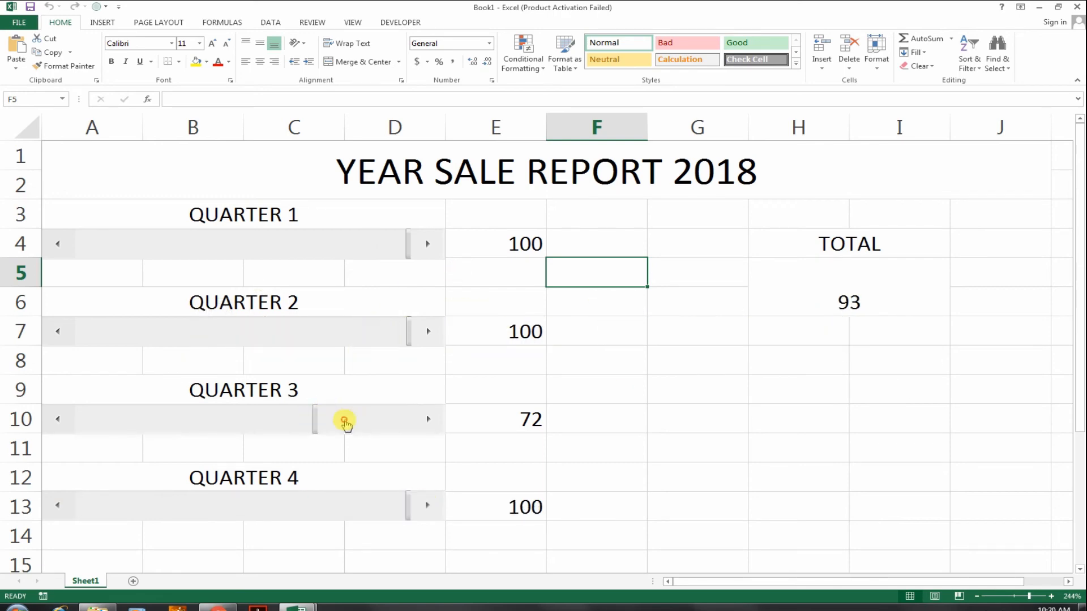
{"action": "left_click_drag", "start_coordinate": [345, 421], "coordinate": [403, 415]}
{"action": "left_click_drag", "start_coordinate": [287, 417], "coordinate": [417, 417]}
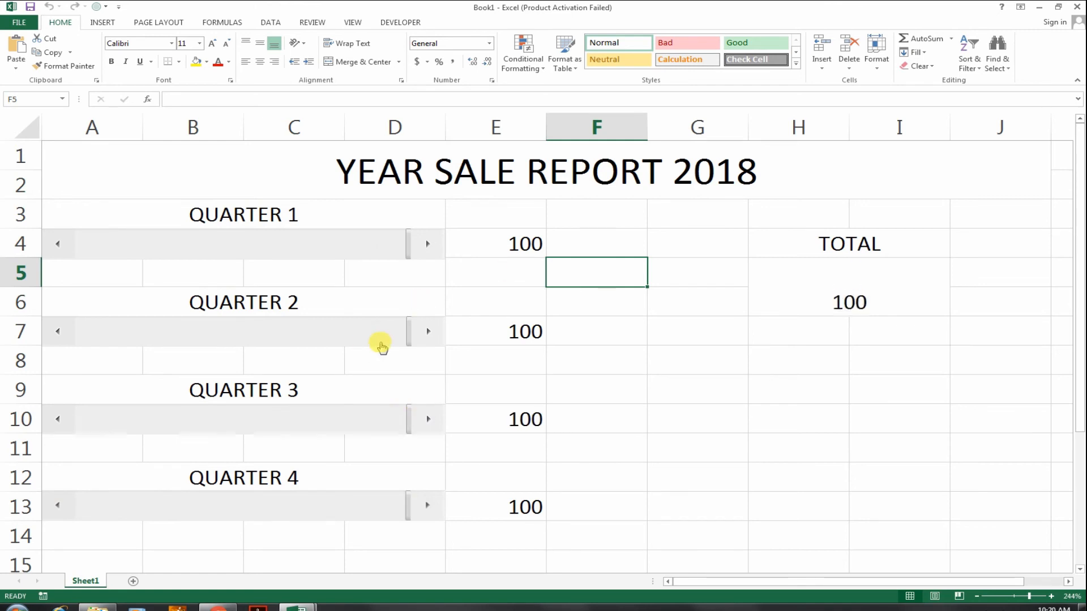
Step: Slide QUARTER 2 to 40, QUARTER 3 to 71 and QUARTER 4 to 20, and inspect the formula below TOTAL
{"action": "left_click_drag", "start_coordinate": [408, 334], "coordinate": [217, 330]}
{"action": "left_click_drag", "start_coordinate": [404, 426], "coordinate": [311, 422]}
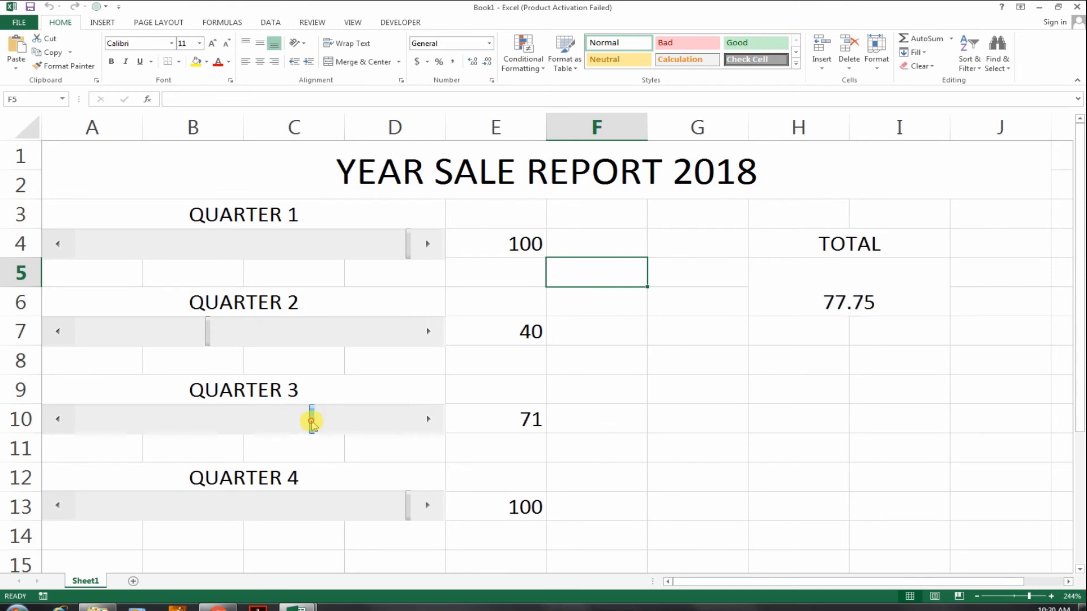
{"action": "left_click_drag", "start_coordinate": [317, 502], "coordinate": [209, 487]}
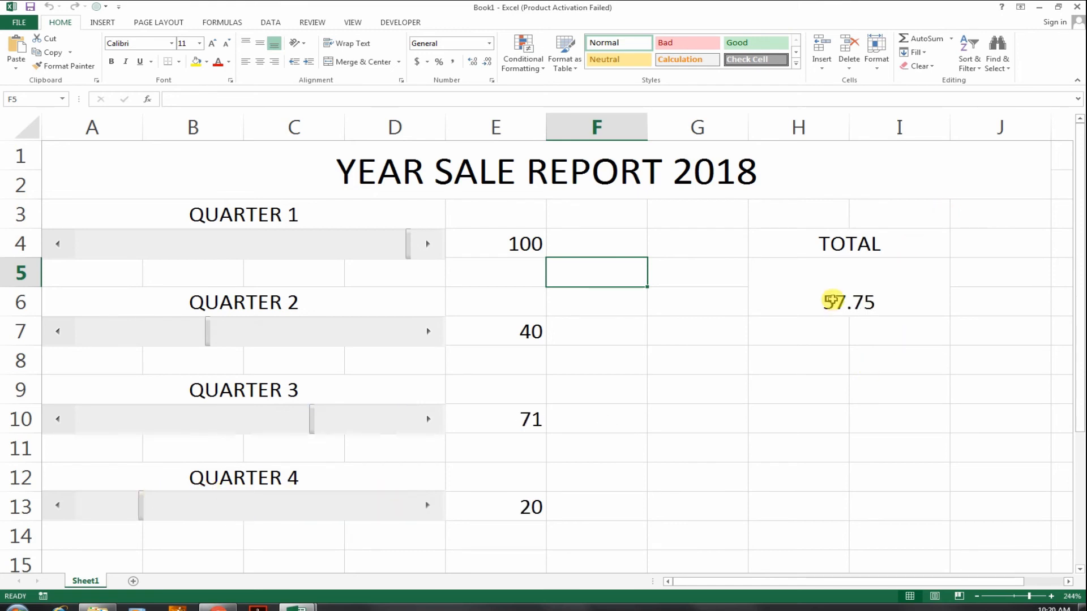
{"action": "double_click", "coordinate": [848, 288]}
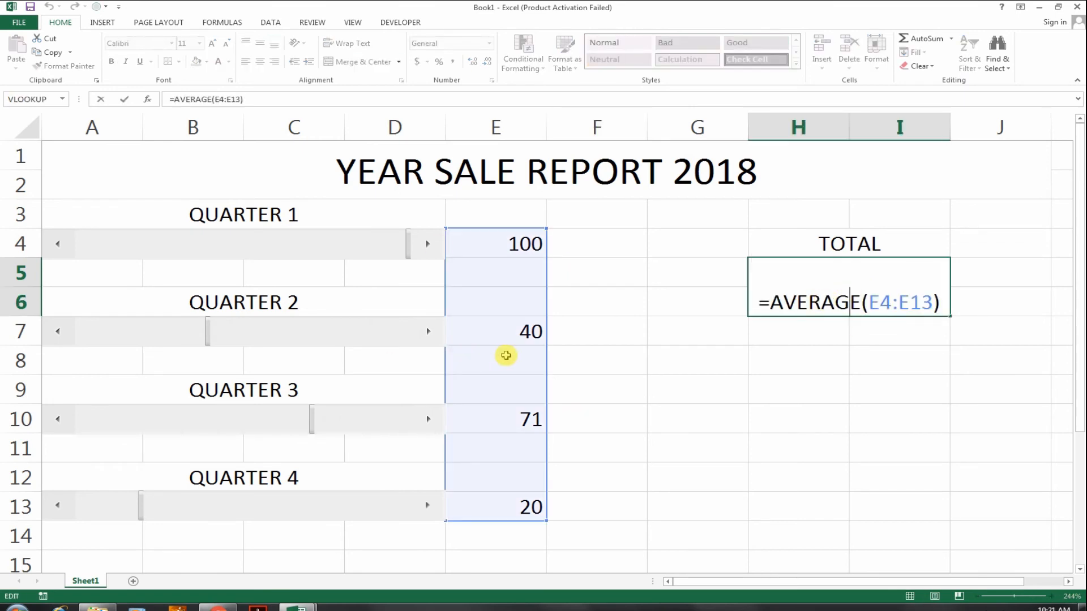
{"action": "key", "text": "Return"}
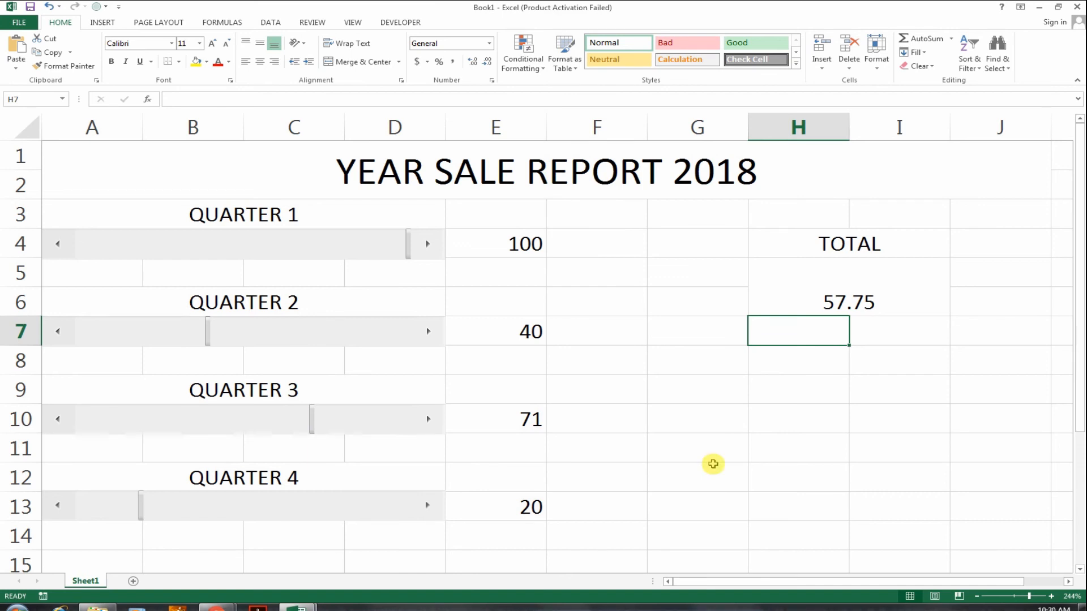
Step: Merge the QUARTER 1 and QUARTER 2 value cells across columns E to G in rows 4 and 7, without centering
{"action": "left_click_drag", "start_coordinate": [495, 243], "coordinate": [698, 251]}
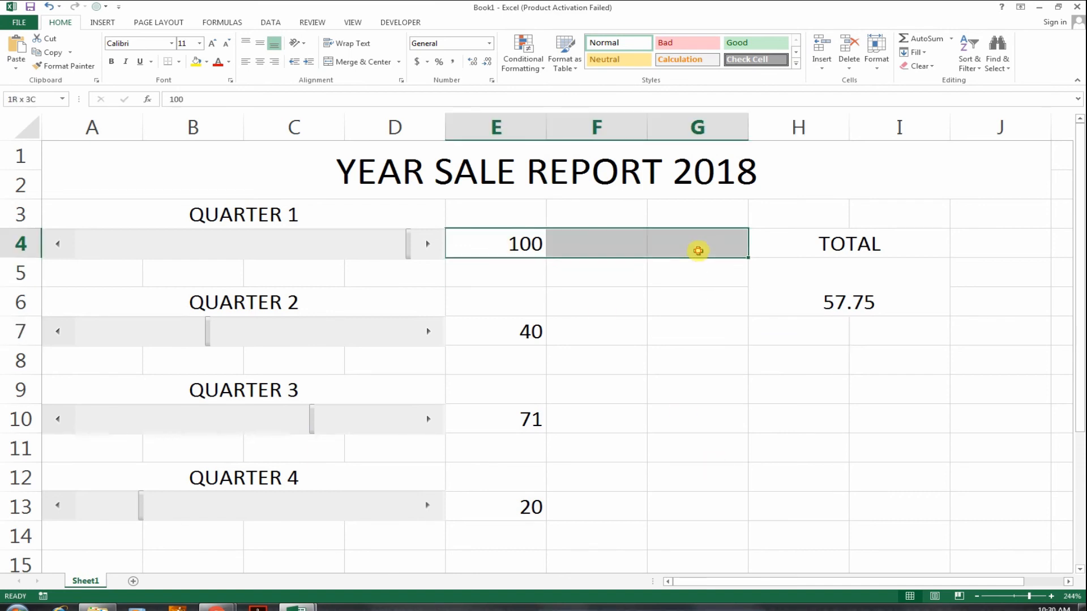
{"action": "left_click", "coordinate": [398, 62]}
{"action": "left_click", "coordinate": [406, 106]}
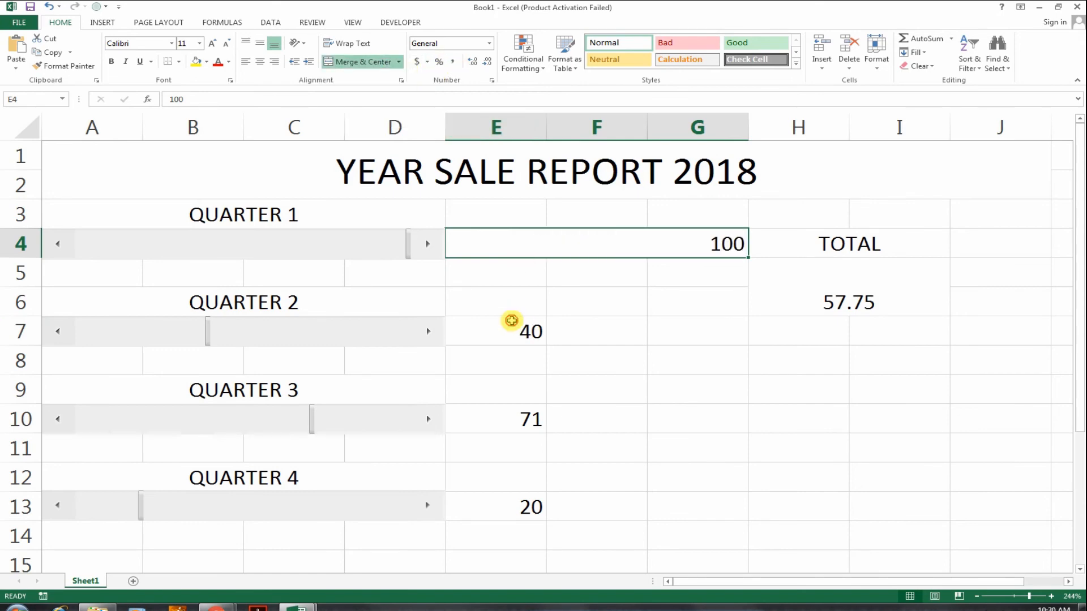
{"action": "left_click_drag", "start_coordinate": [510, 320], "coordinate": [675, 334]}
{"action": "left_click", "coordinate": [399, 61]}
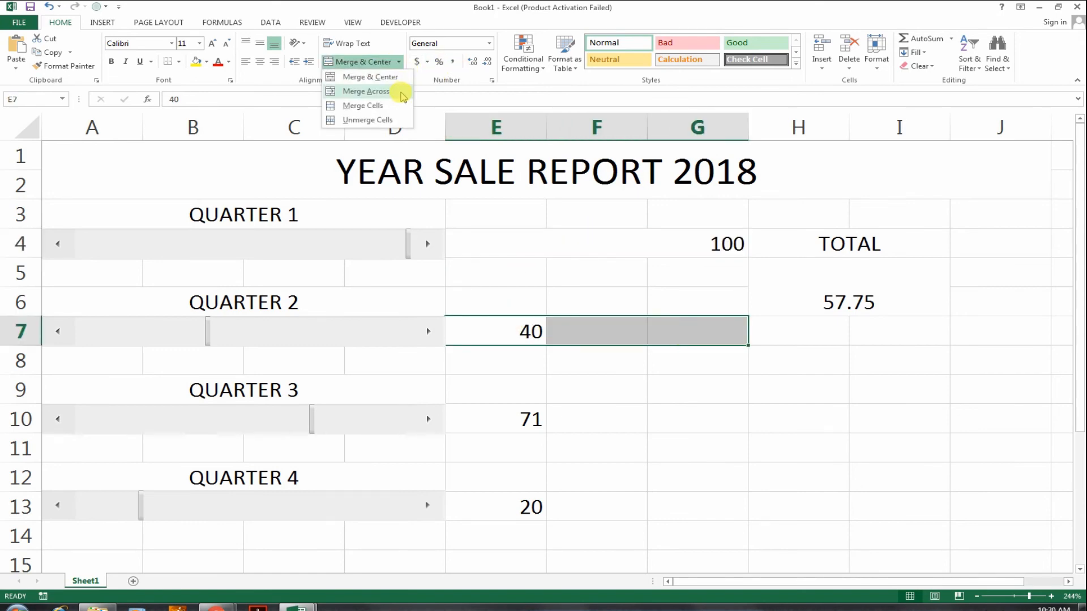
{"action": "left_click", "coordinate": [400, 92]}
Step: Merge the QUARTER 3 and QUARTER 4 value cells across columns E to G in rows 10 and 13, without centering
{"action": "left_click_drag", "start_coordinate": [526, 405], "coordinate": [684, 425]}
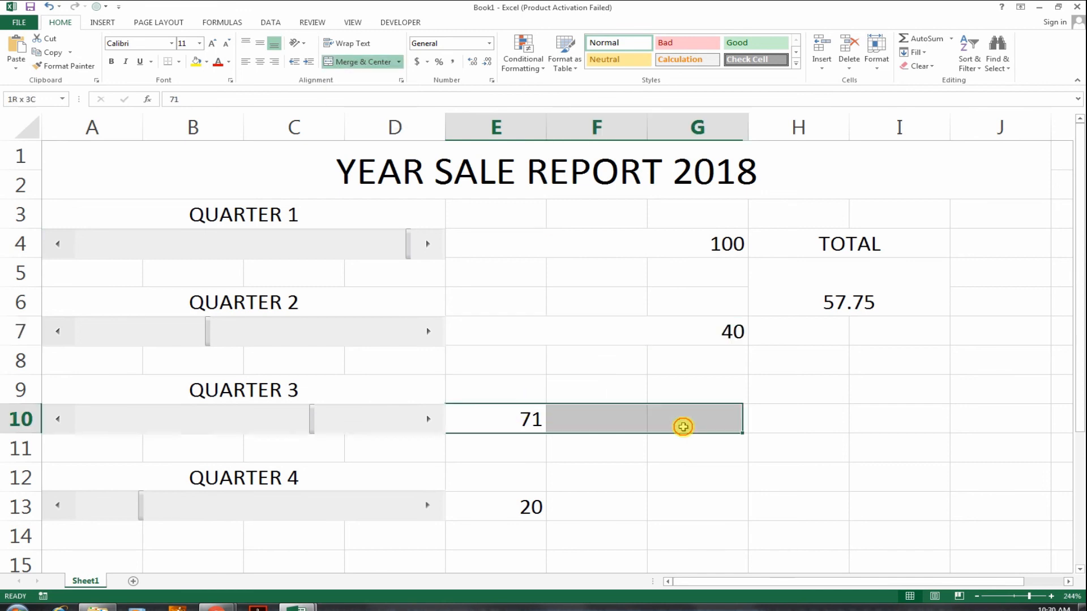
{"action": "left_click", "coordinate": [399, 62]}
{"action": "left_click", "coordinate": [398, 91]}
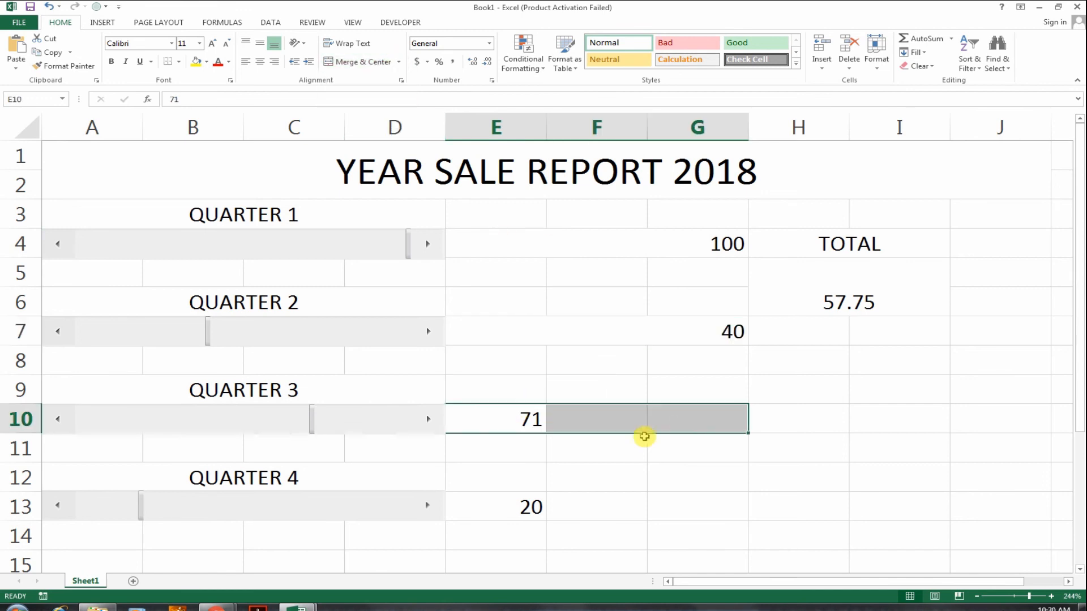
{"action": "left_click_drag", "start_coordinate": [532, 506], "coordinate": [697, 509]}
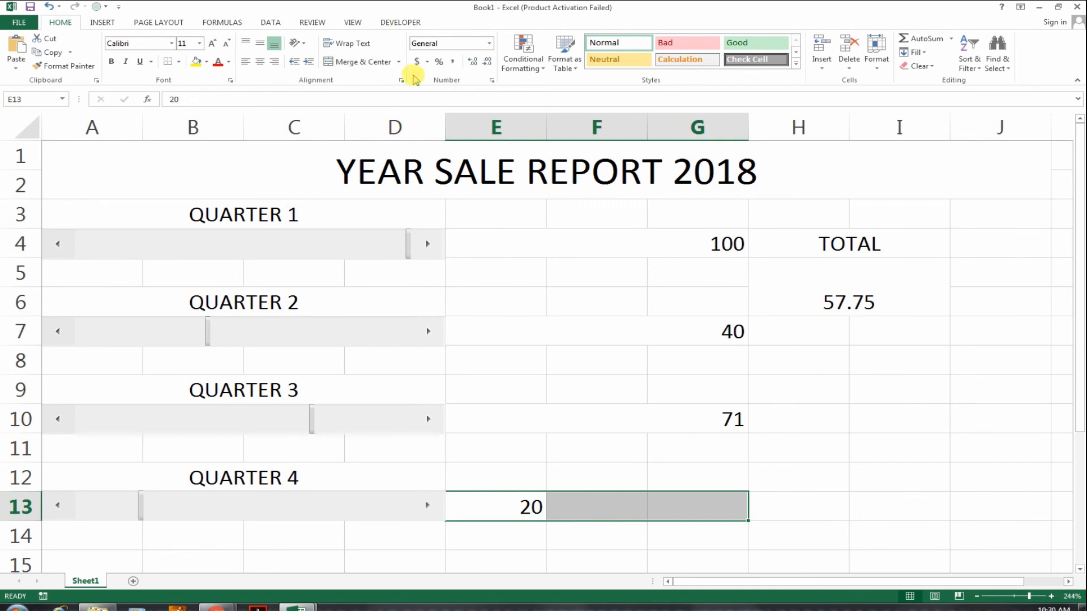
{"action": "left_click", "coordinate": [398, 62]}
{"action": "left_click", "coordinate": [385, 105]}
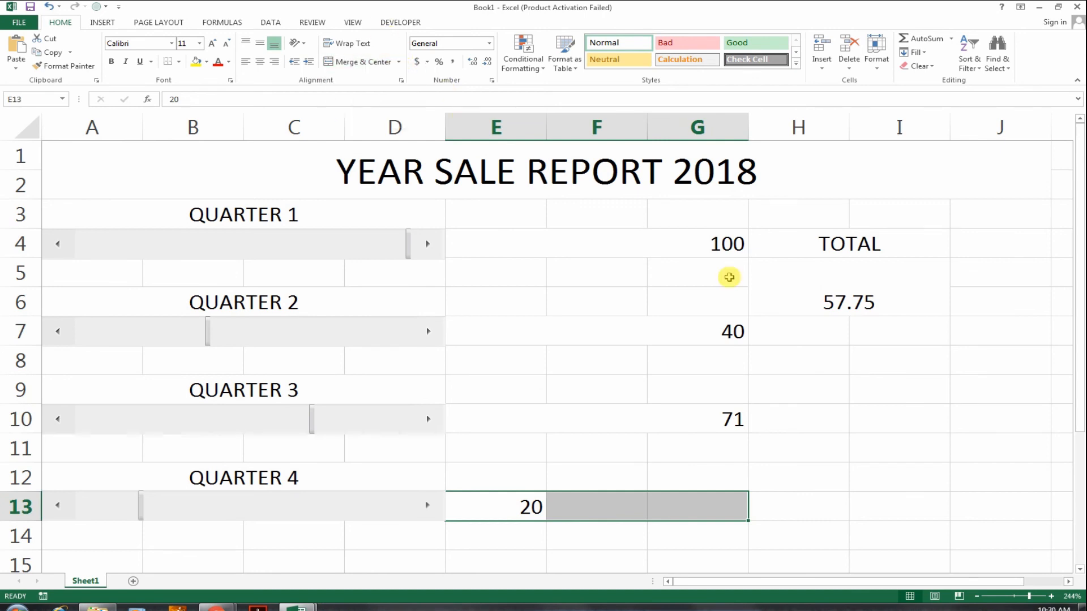
Step: Apply the Blue-White-Red color scale conditional formatting to the four merged quarter value cells together
{"action": "left_click_drag", "start_coordinate": [699, 247], "coordinate": [601, 246]}
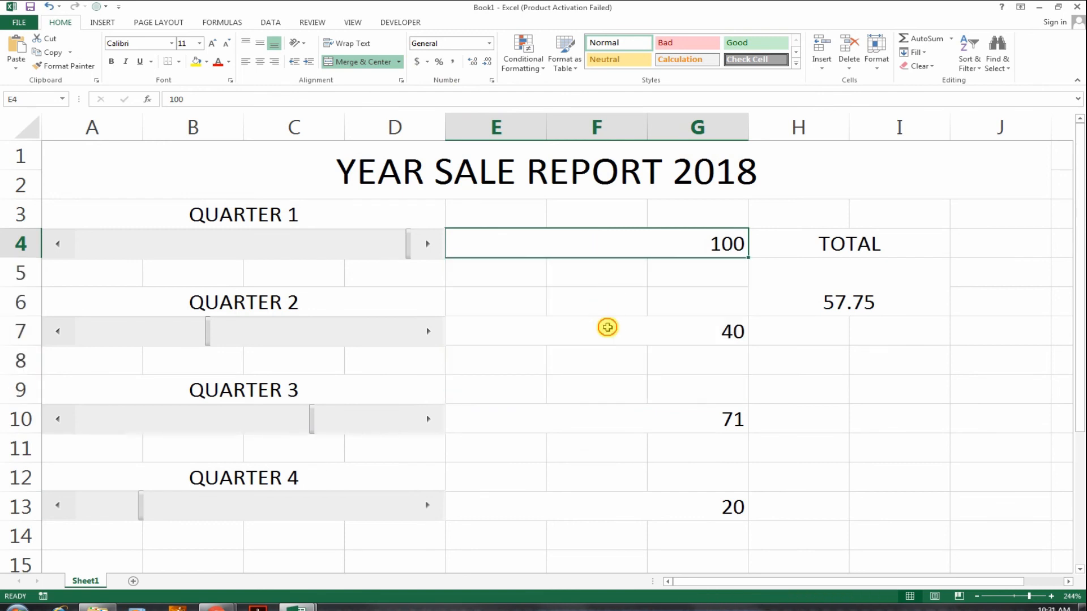
{"action": "left_click", "coordinate": [606, 328], "text": "ctrl"}
{"action": "left_click", "coordinate": [624, 426], "text": "ctrl"}
{"action": "left_click", "coordinate": [664, 500], "text": "ctrl"}
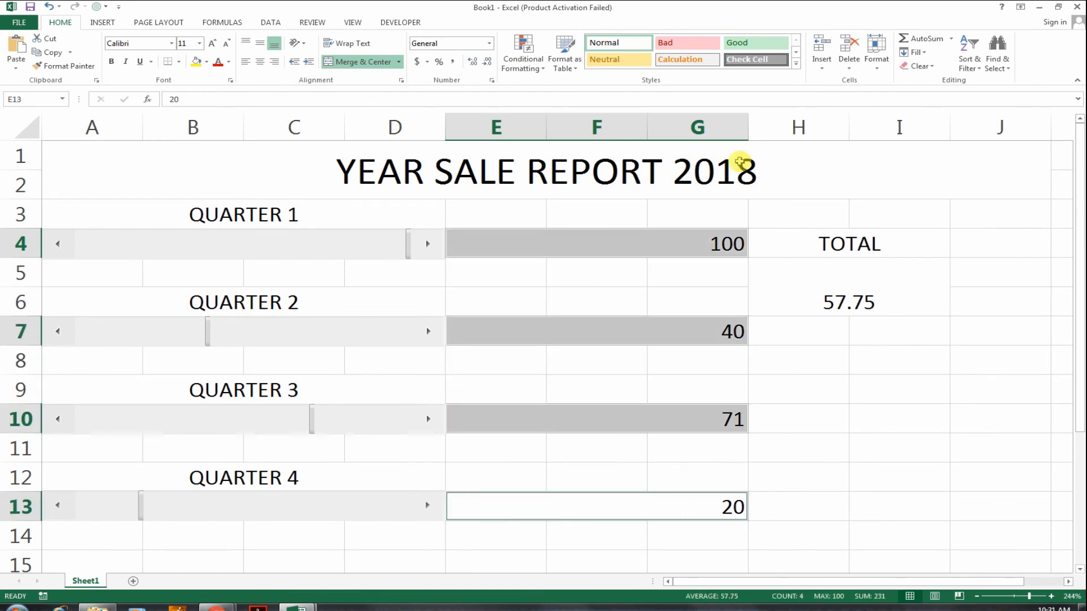
{"action": "left_click", "coordinate": [524, 61]}
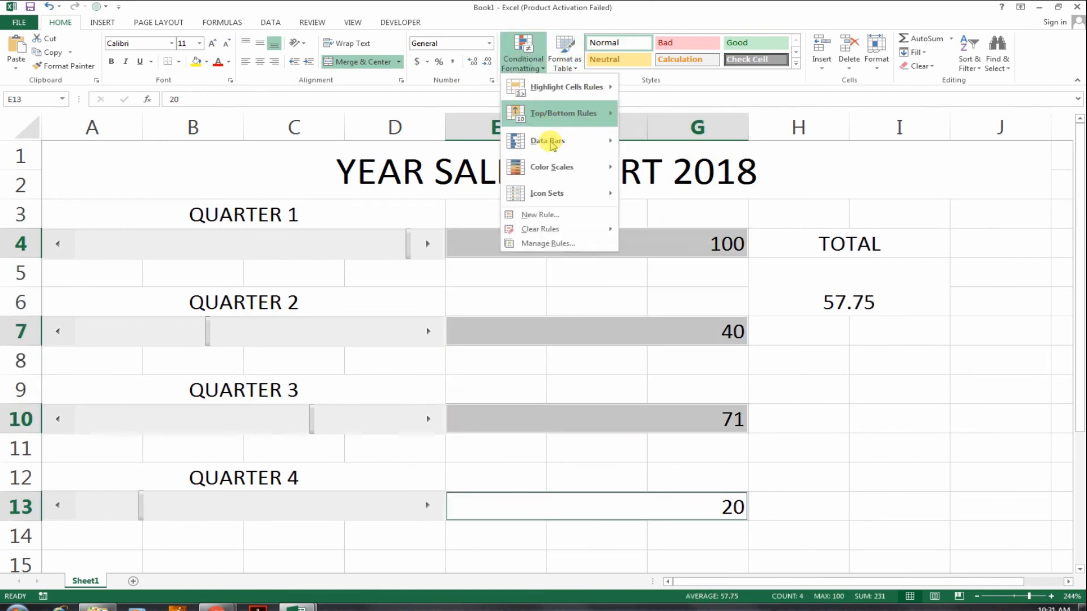
{"action": "mouse_move", "coordinate": [546, 141]}
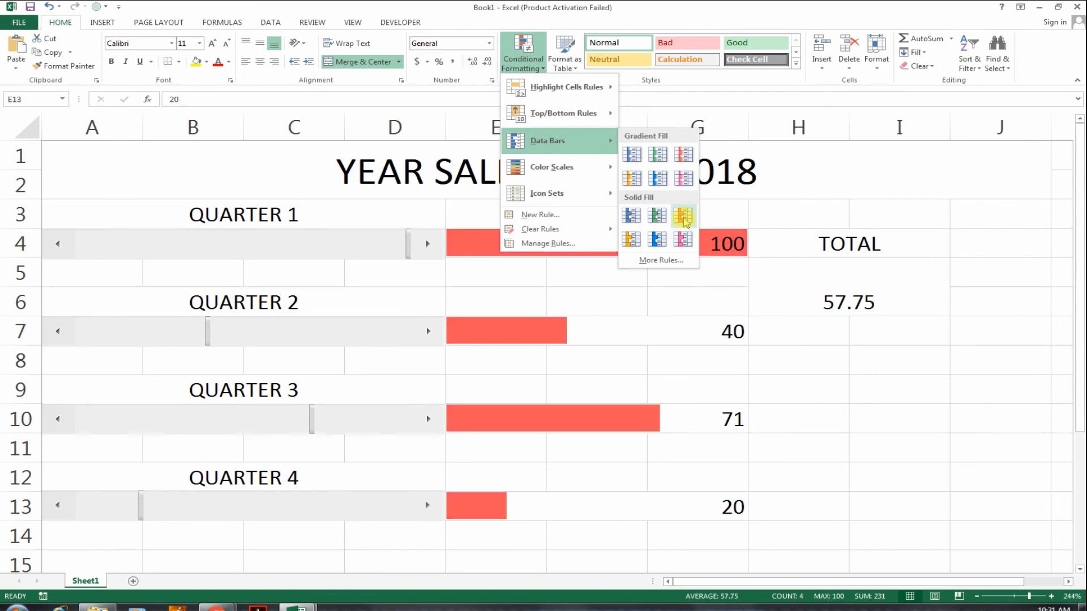
{"action": "mouse_move", "coordinate": [588, 141]}
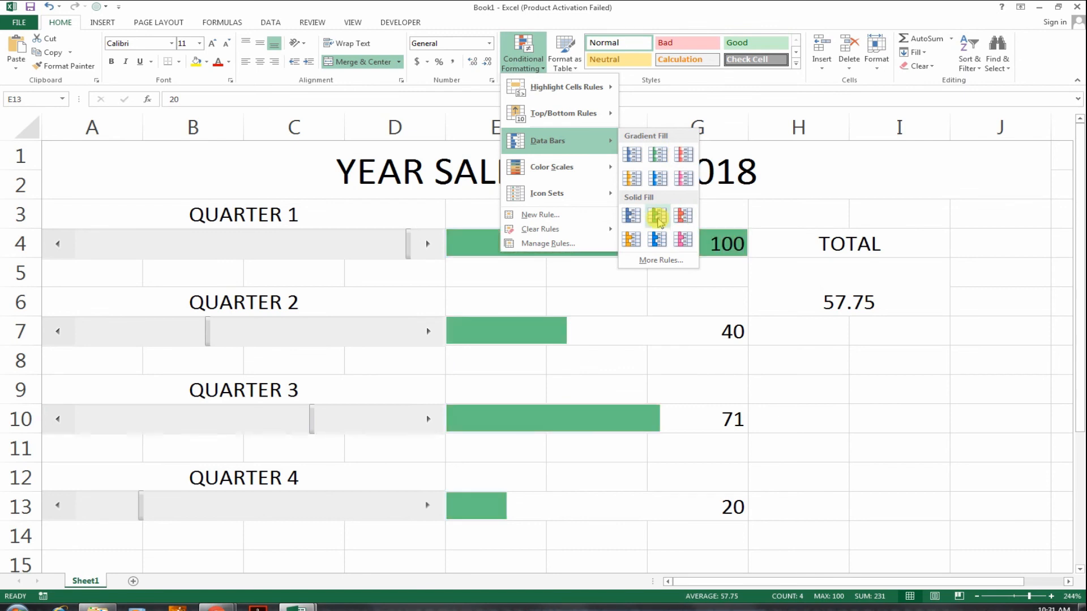
{"action": "mouse_move", "coordinate": [588, 172]}
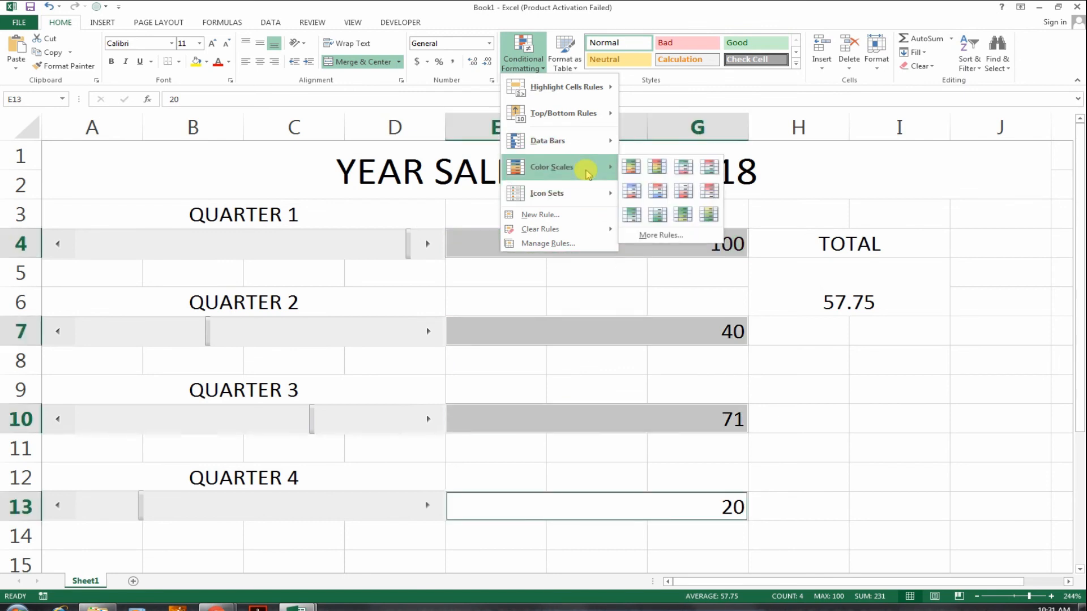
{"action": "left_click", "coordinate": [634, 193]}
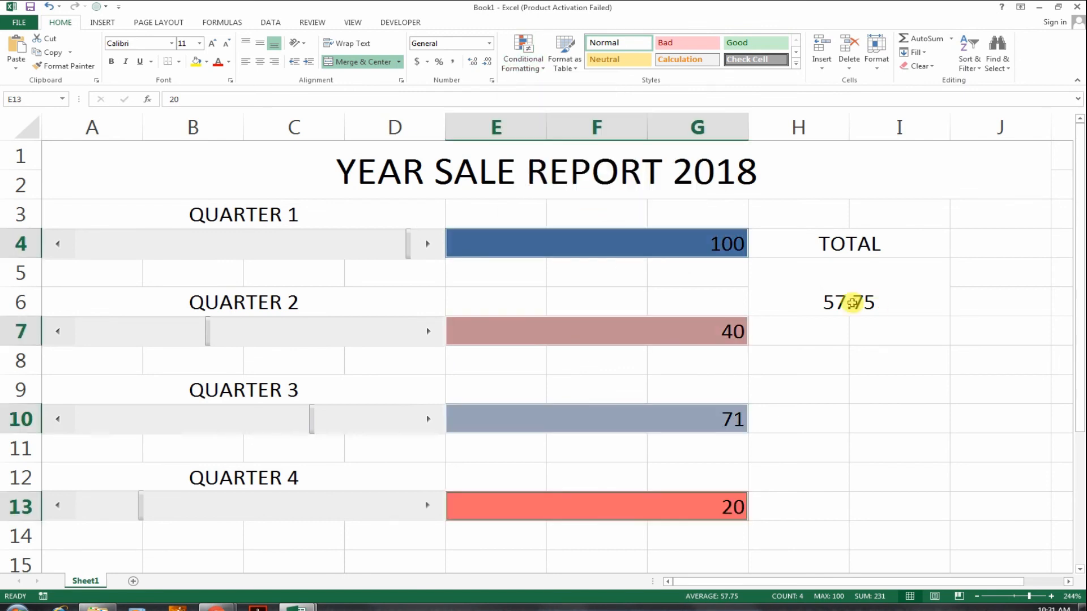
Step: Try black and blue fills on the merged YEAR SALE REPORT 2018 title cell, and settle on a light grey fill
{"action": "left_click", "coordinate": [586, 158]}
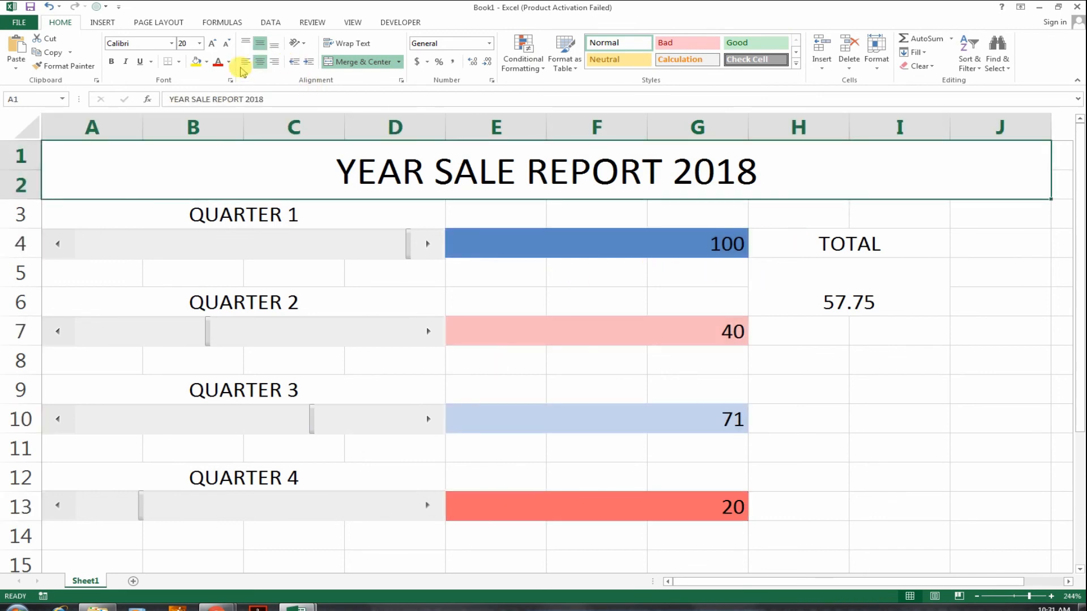
{"action": "left_click", "coordinate": [206, 61]}
{"action": "left_click", "coordinate": [218, 129]}
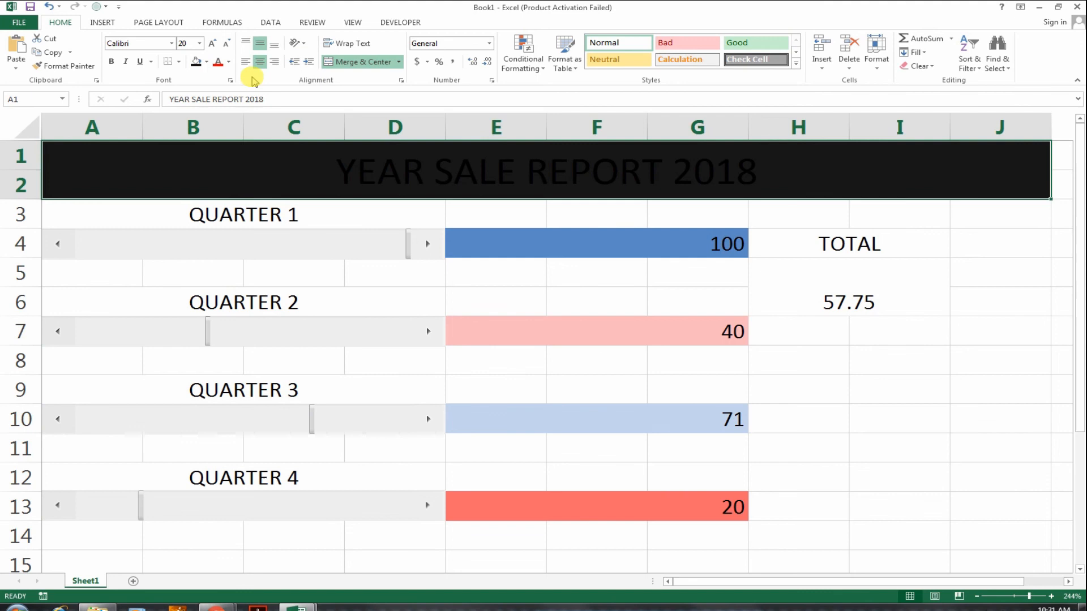
{"action": "left_click", "coordinate": [206, 61]}
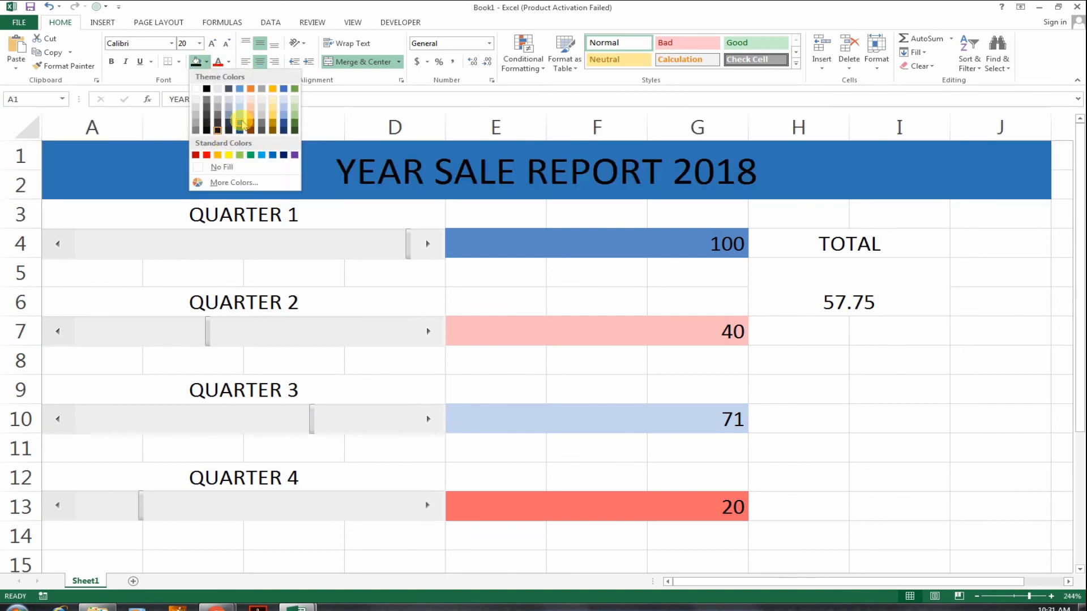
{"action": "left_click", "coordinate": [240, 120]}
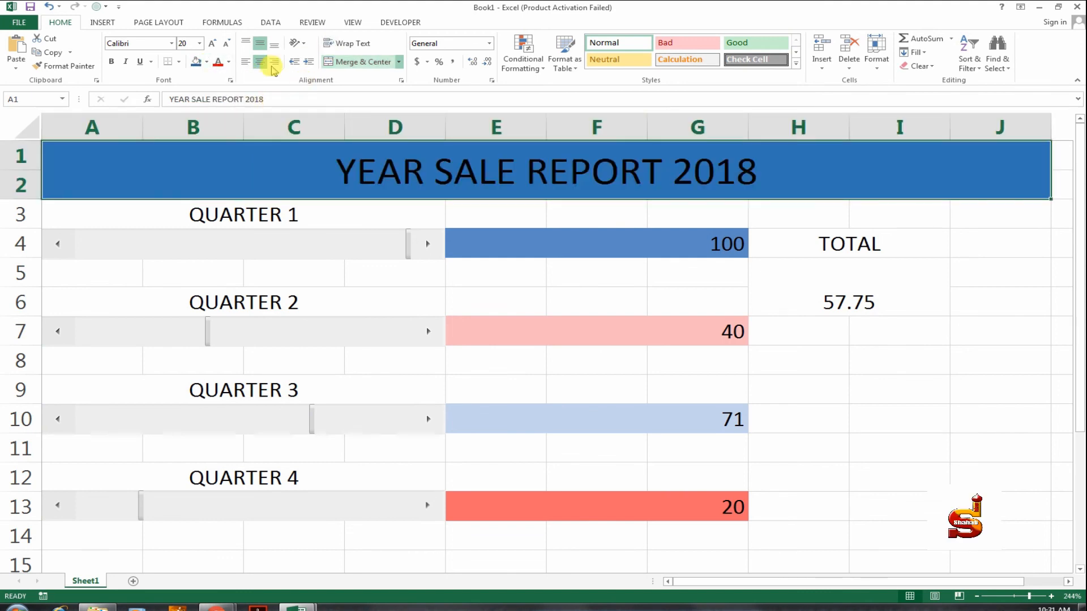
{"action": "left_click", "coordinate": [207, 63]}
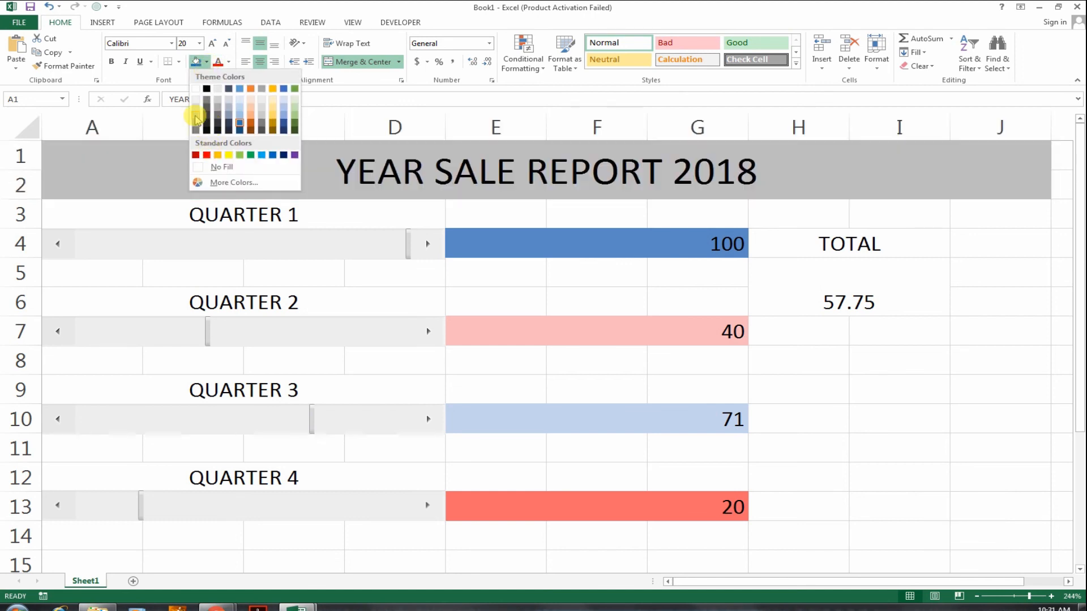
{"action": "left_click", "coordinate": [195, 117]}
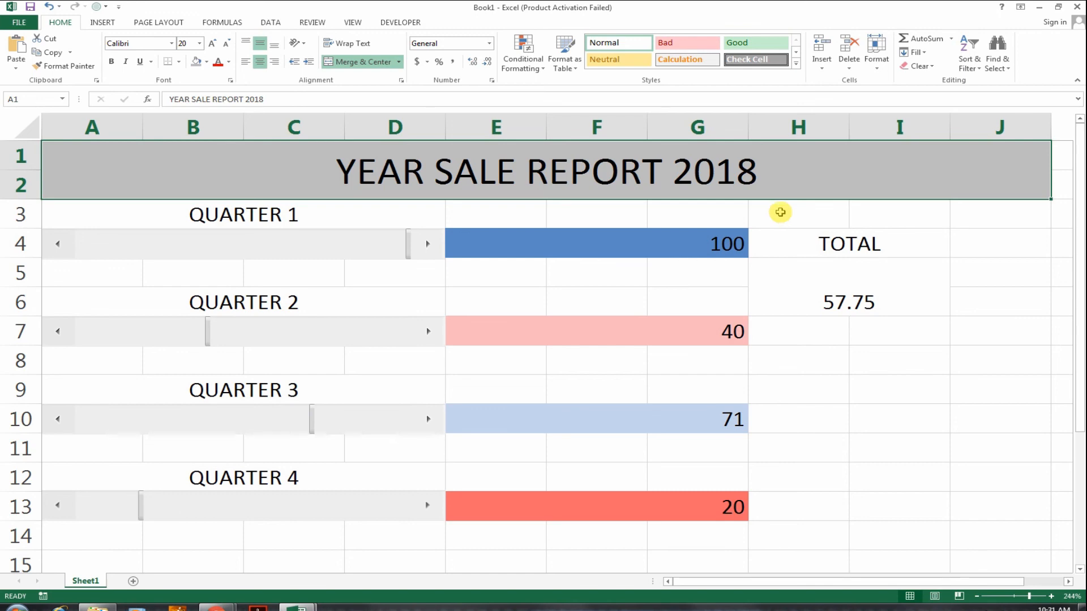
Step: Switch to the Chrome window showing the YouTube channel's uploaded videos
{"action": "left_click", "coordinate": [216, 607]}
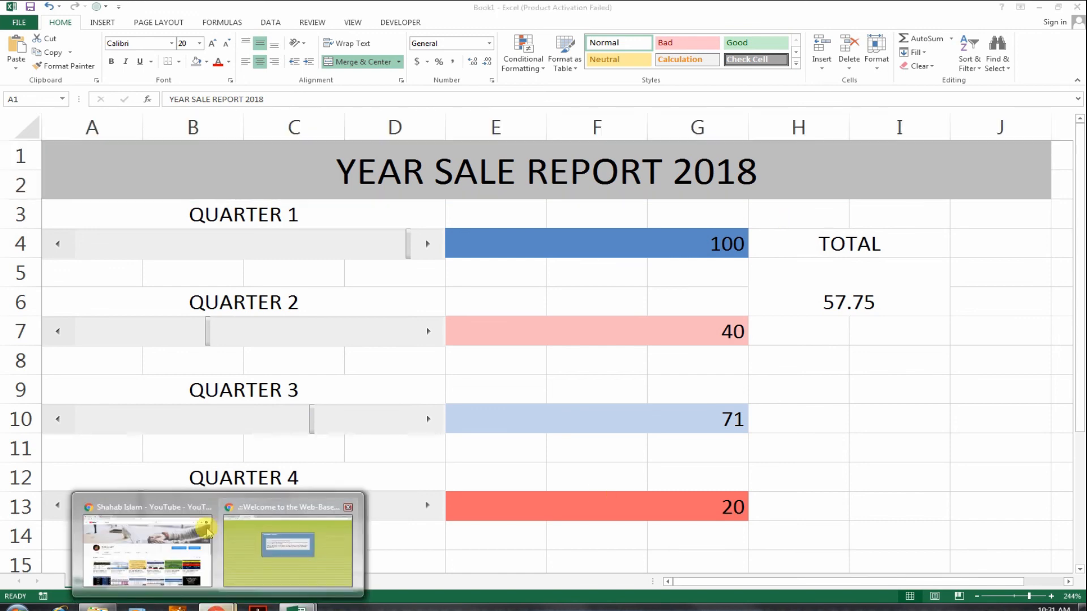
{"action": "left_click", "coordinate": [181, 523]}
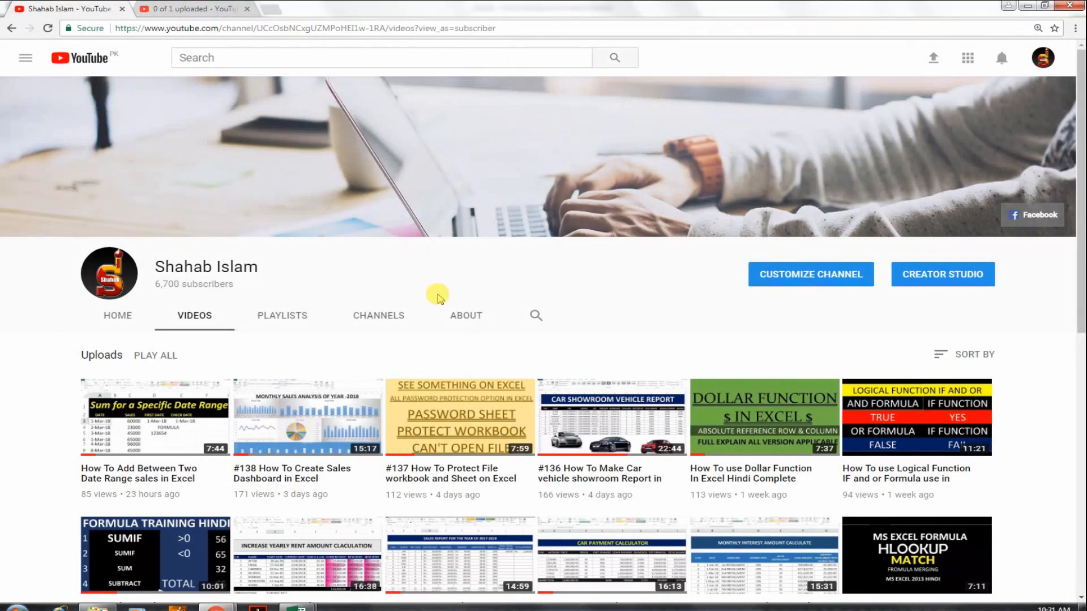